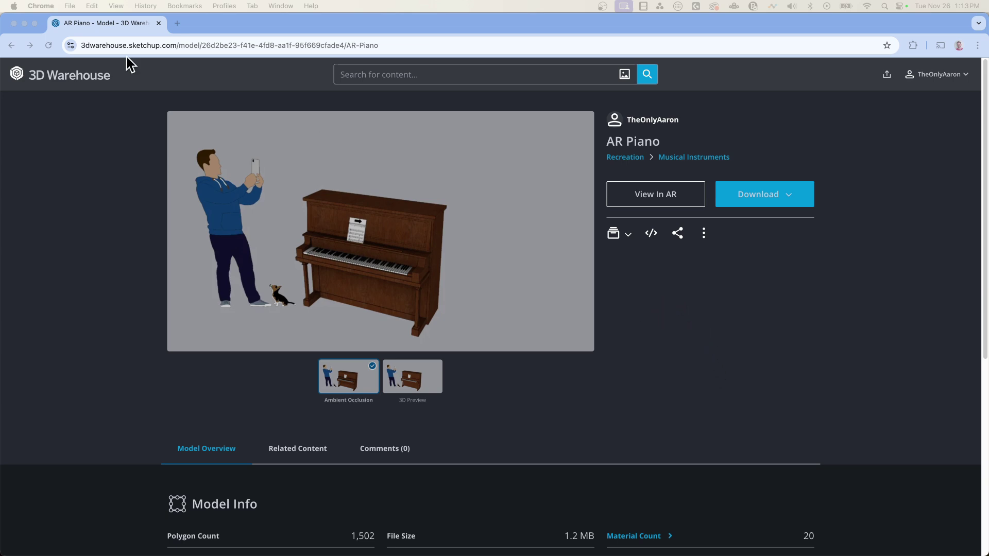
Step: Switch to the AR Piano model in SketchUp and open the nested dog group beside the man for editing
left_click(23, 23)
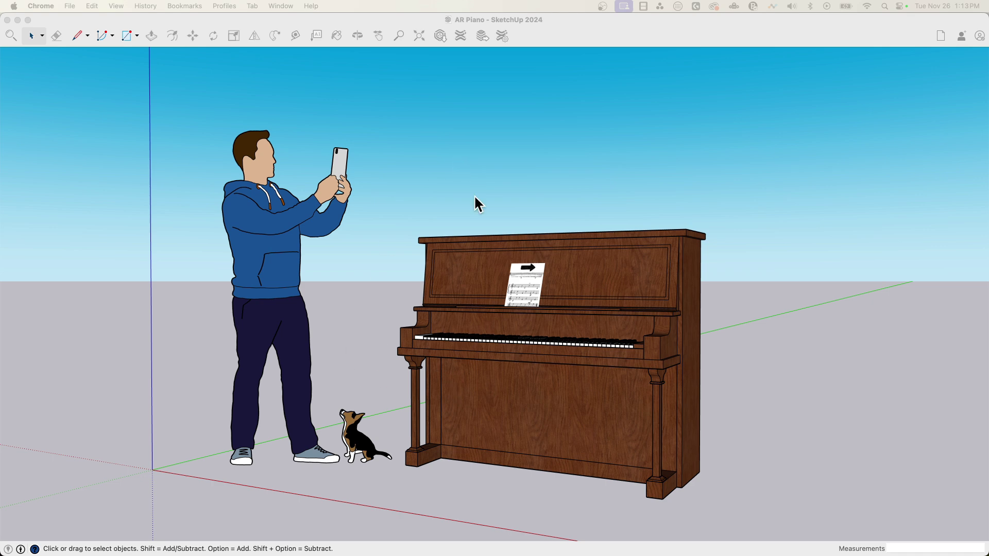
scroll(355, 463, "up", 10)
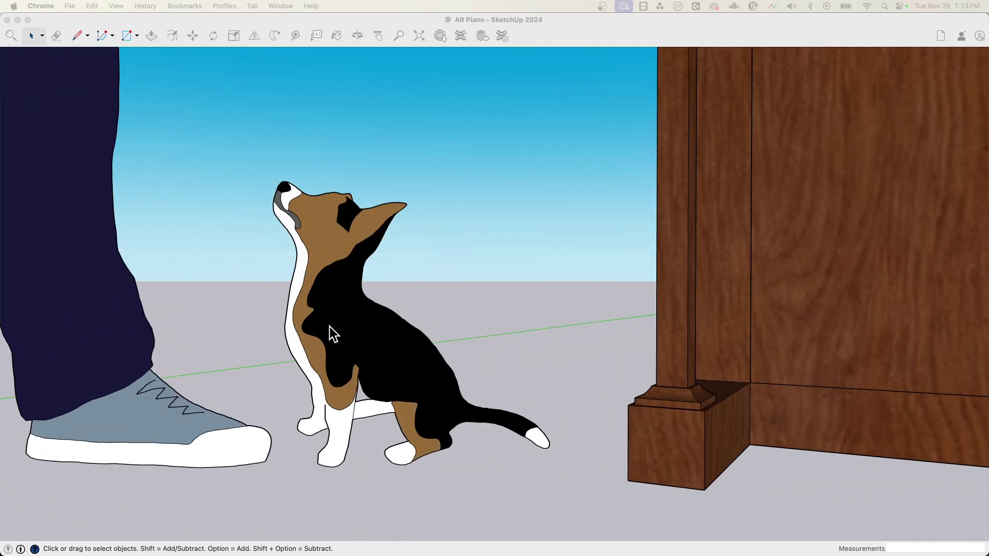
middle_click_drag(329, 326, 332, 317)
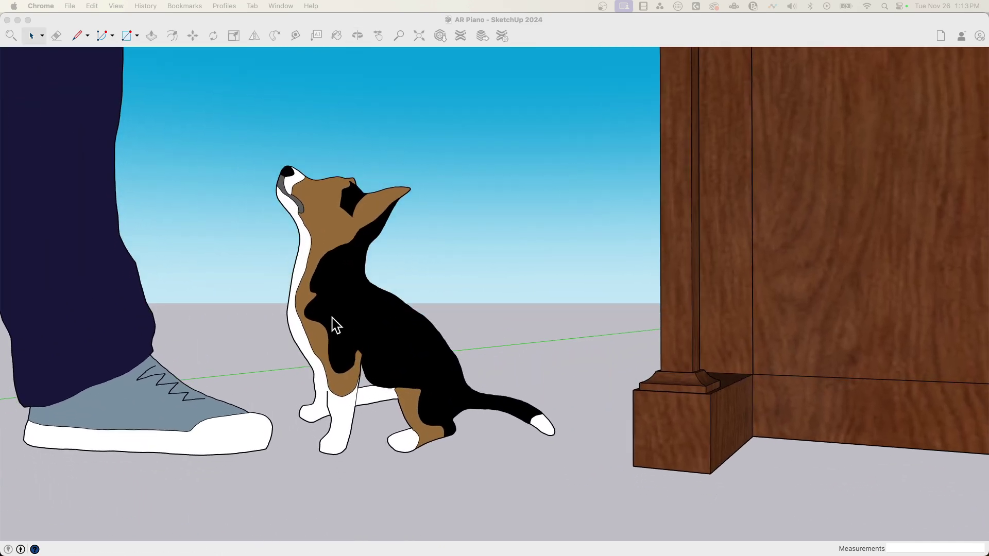
double_click(345, 411)
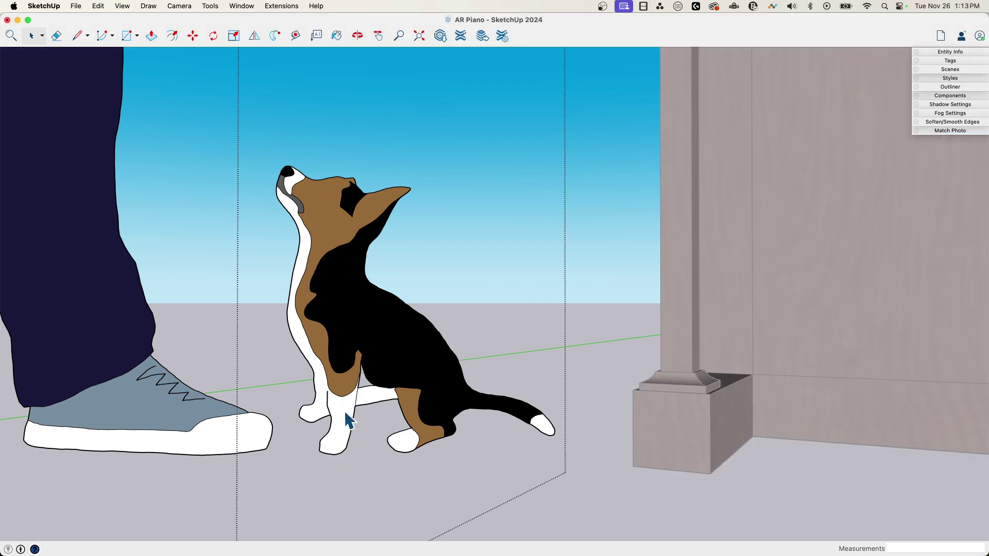
triple_click(348, 310)
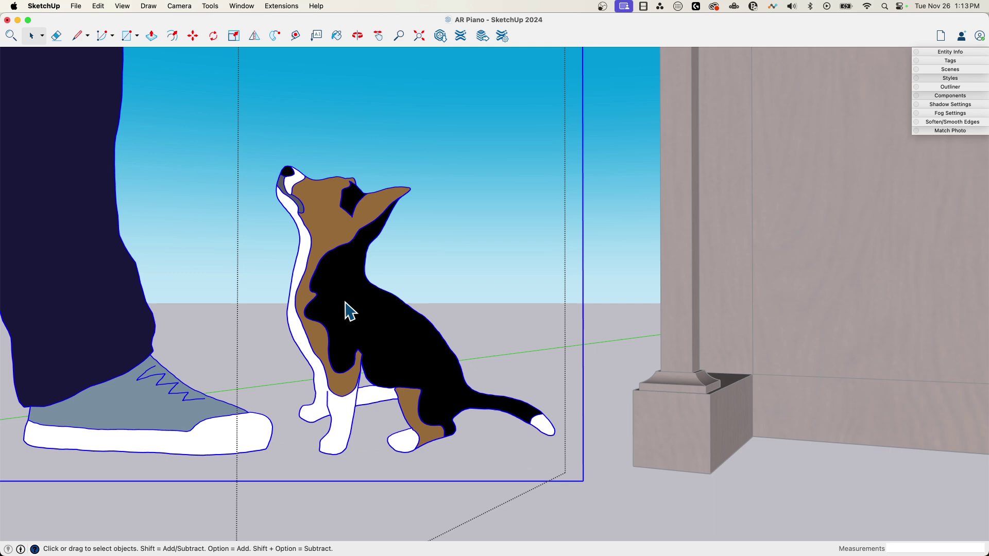
double_click(345, 302)
left_click(310, 323)
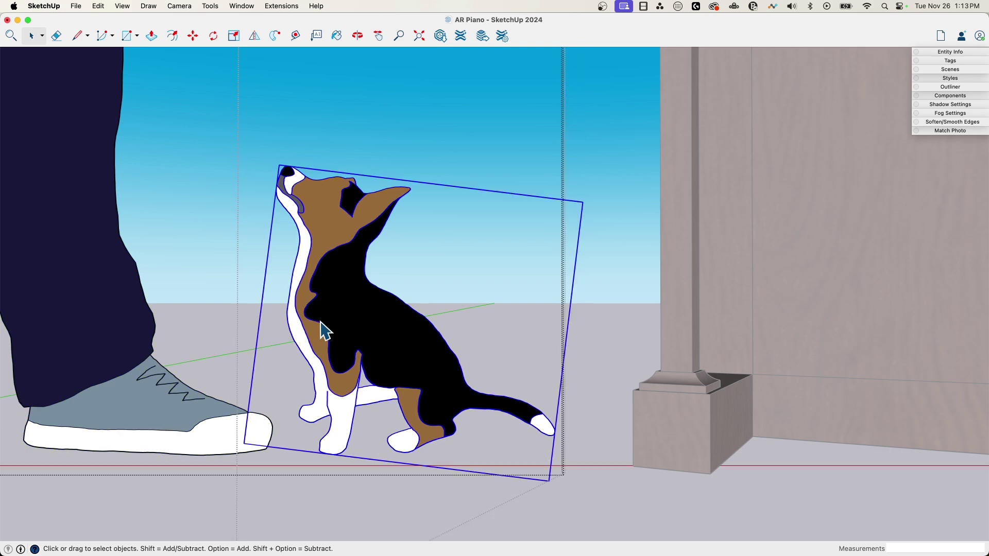
double_click(320, 329)
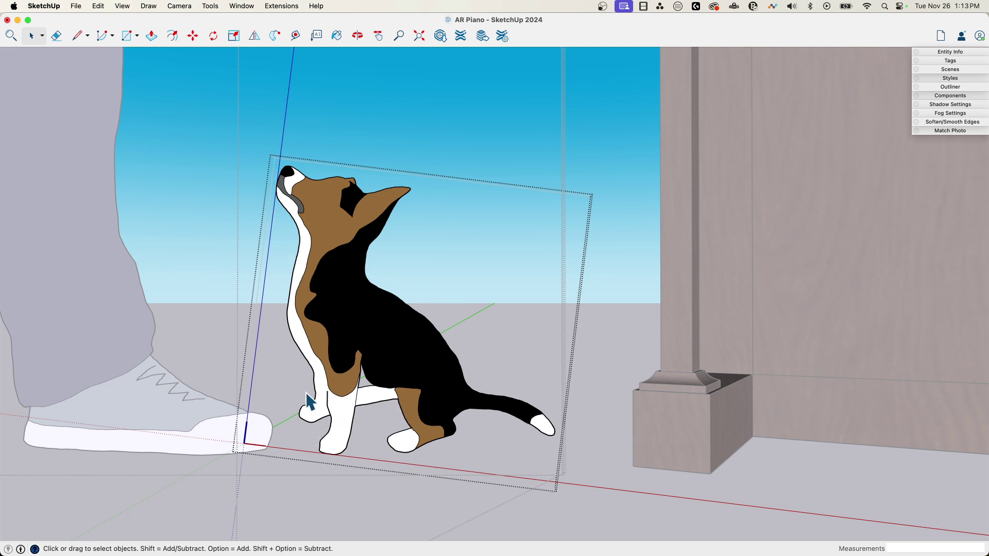
Step: Show Entity Info for the dog's white chest and front leg face and paint it with the Snow colour
left_click(959, 54)
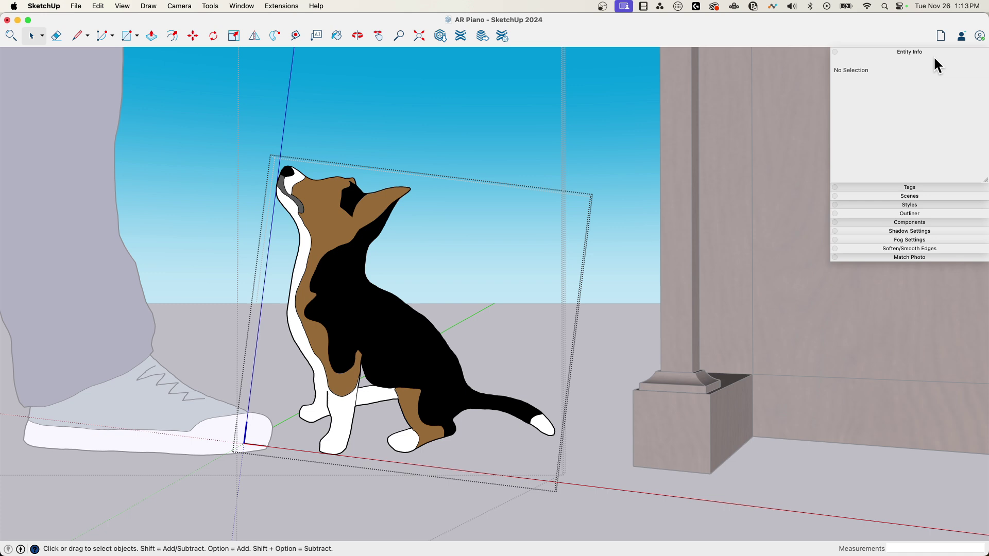
left_click(331, 408)
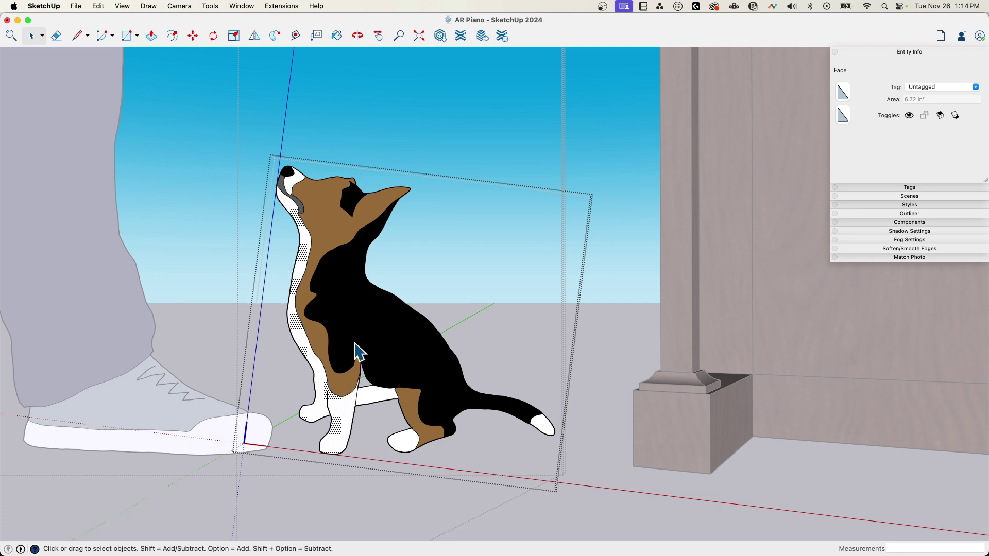
key("b")
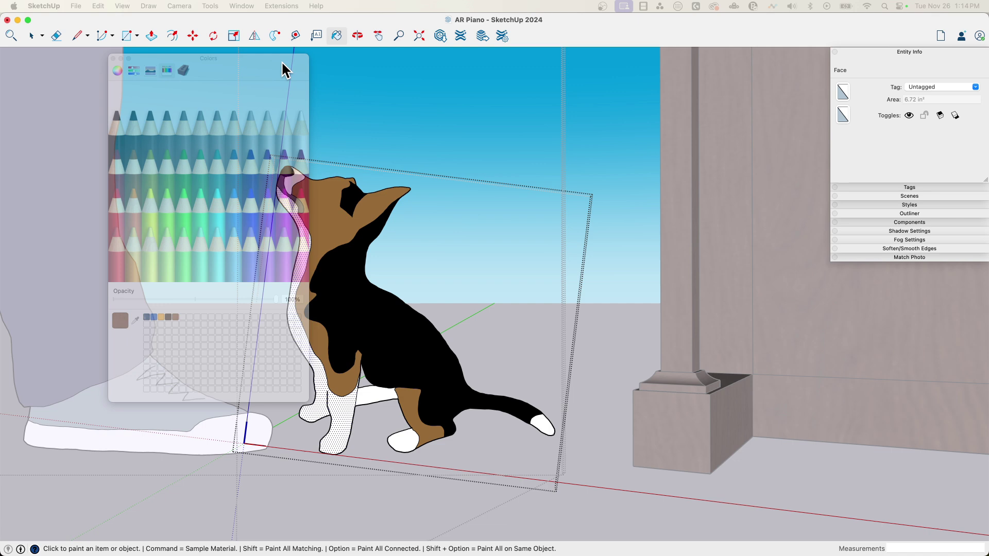
left_click_drag(282, 62, 167, 57)
left_click(186, 123)
left_click(185, 123)
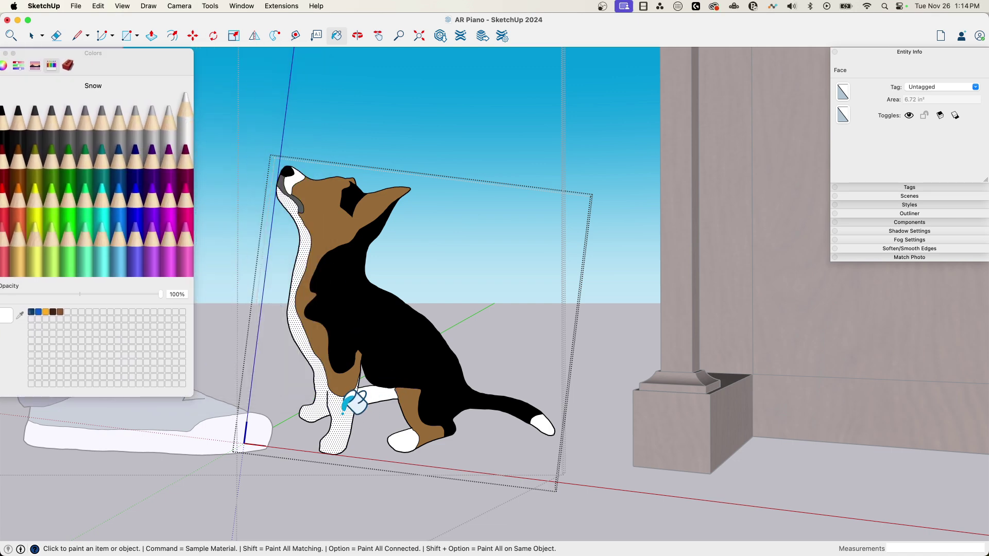
key("alt")
key("alt")
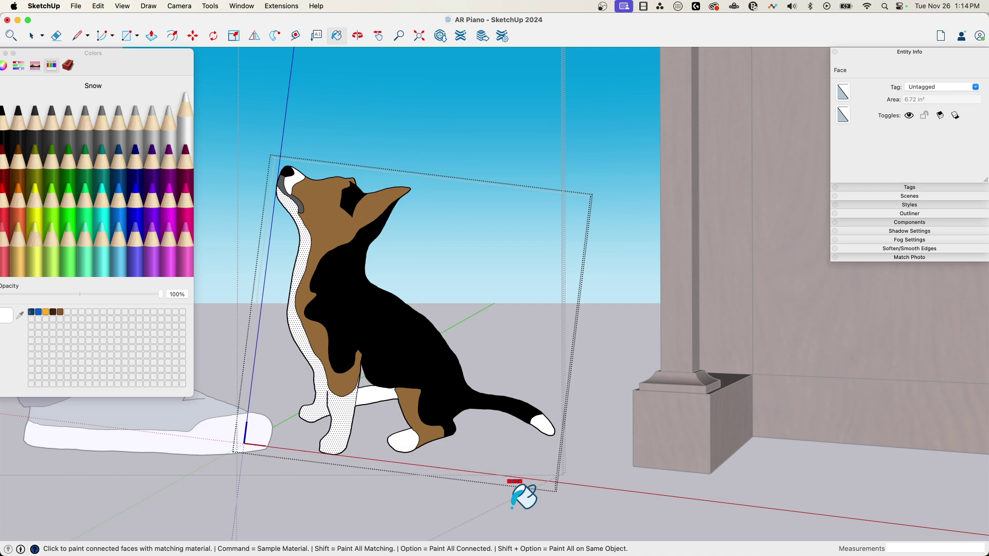
key("shift")
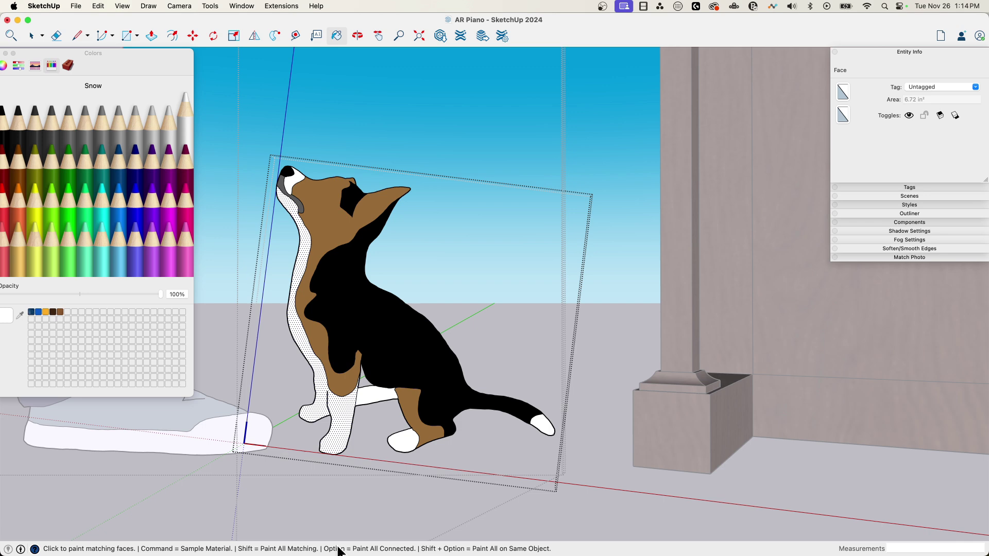
left_click(343, 406)
key("space")
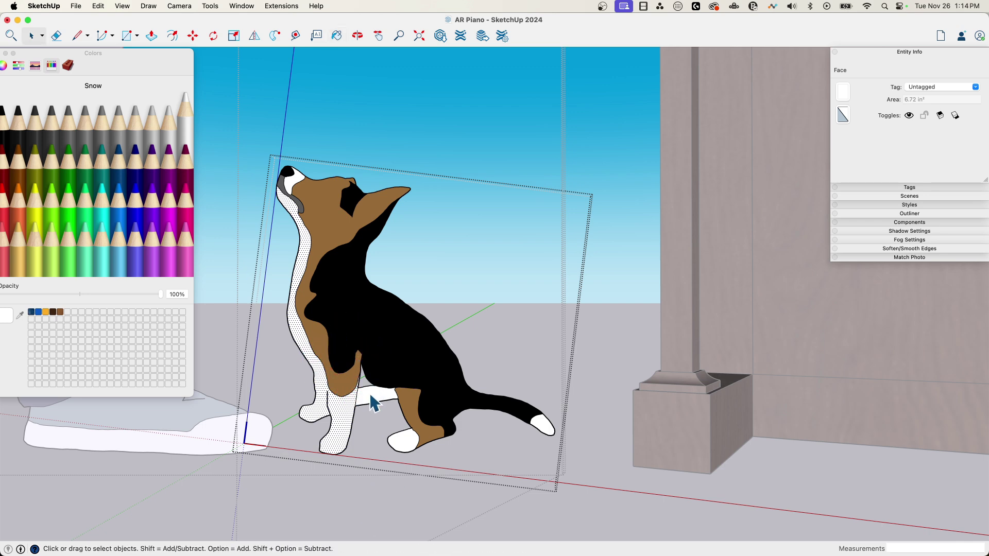
Step: Paint all default-material faces matching the dog's far hind leg with Snow and check the material on its other white areas
left_click(375, 404)
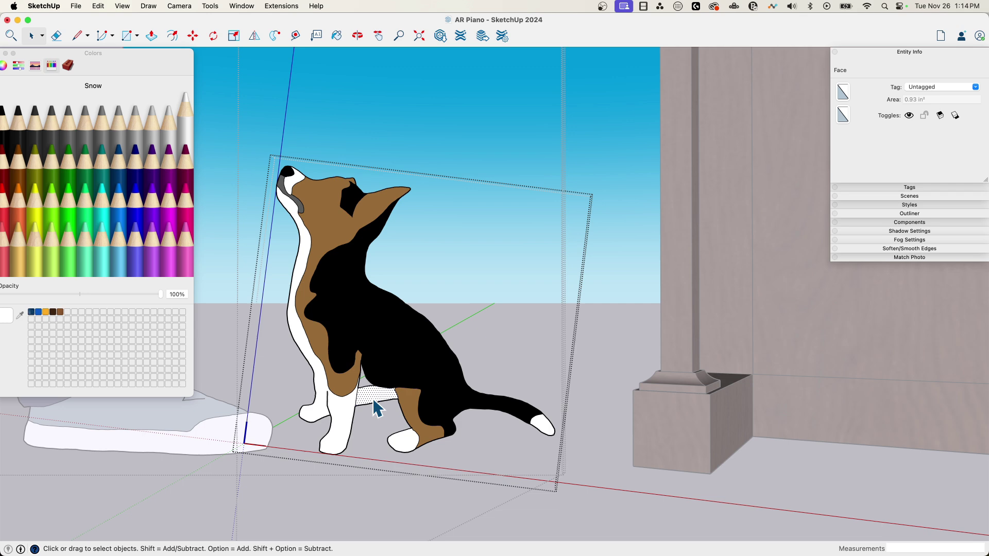
key("b")
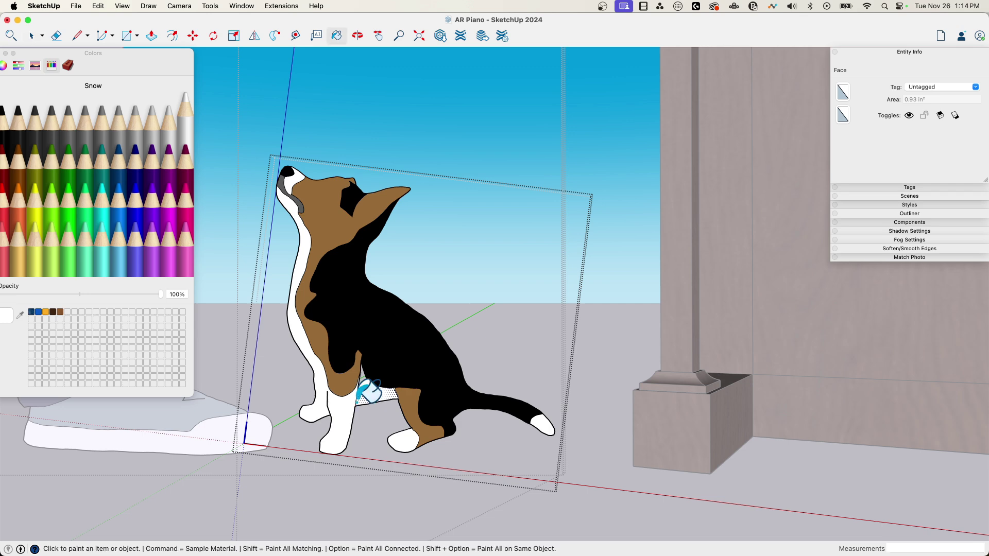
key("shift")
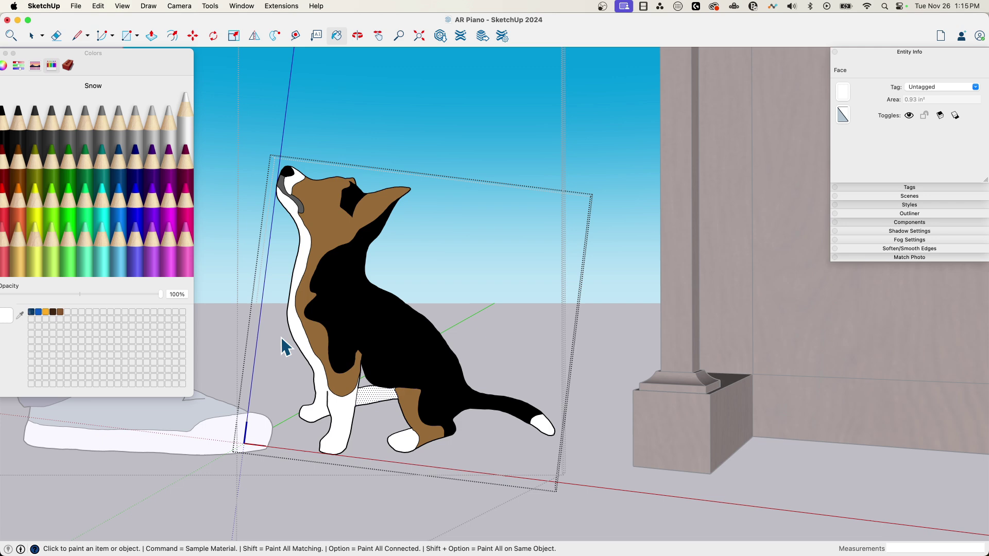
key("space")
left_click(406, 442)
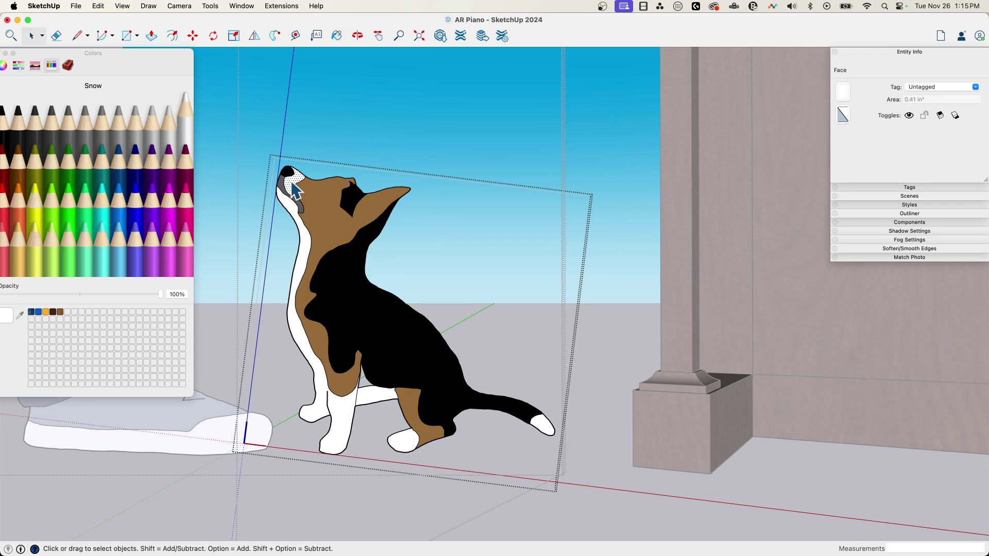
left_click(304, 241)
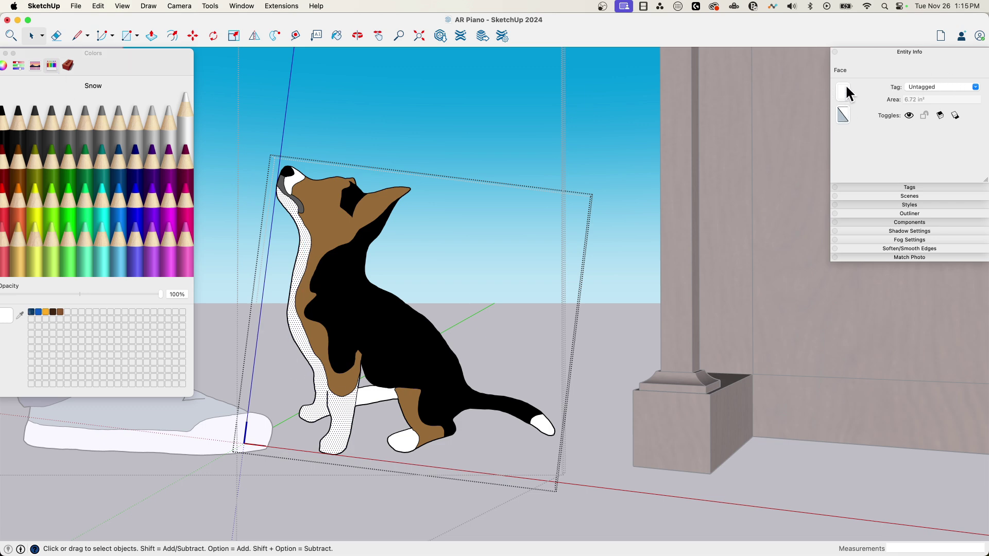
Step: Close the Colors window and leave both the dog group and the group that encloses it
left_click_drag(62, 56, 101, 55)
left_click(73, 53)
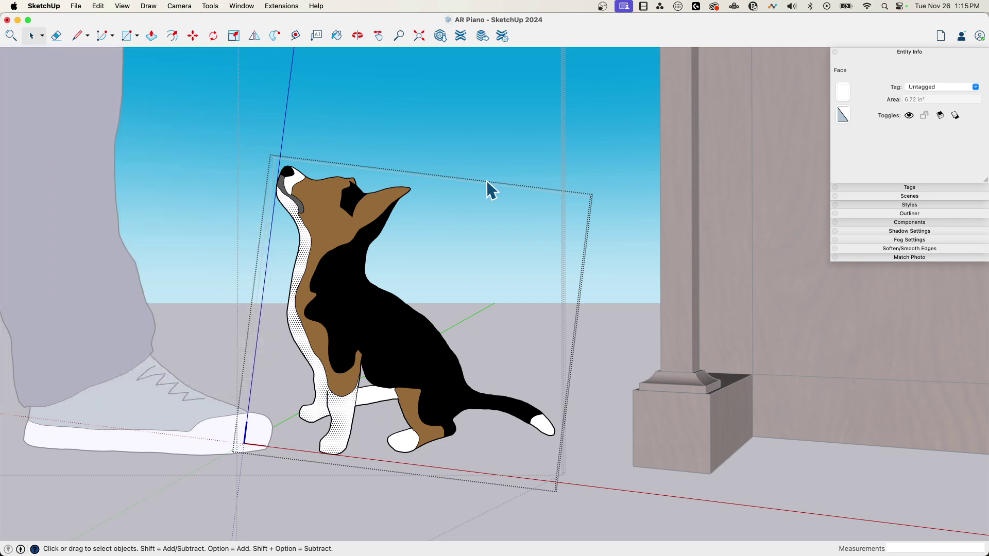
left_click(479, 266)
left_click(584, 150)
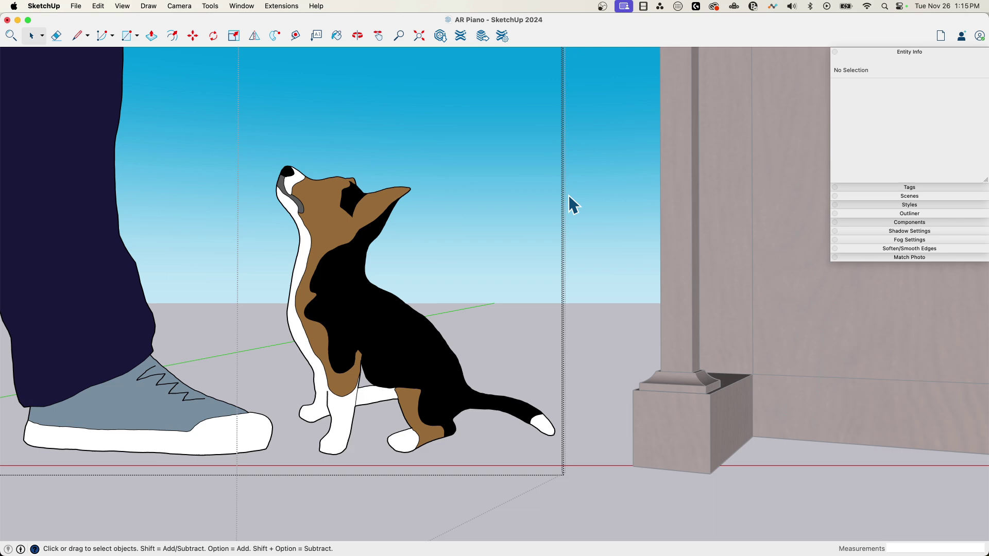
scroll(435, 386, "down", 10)
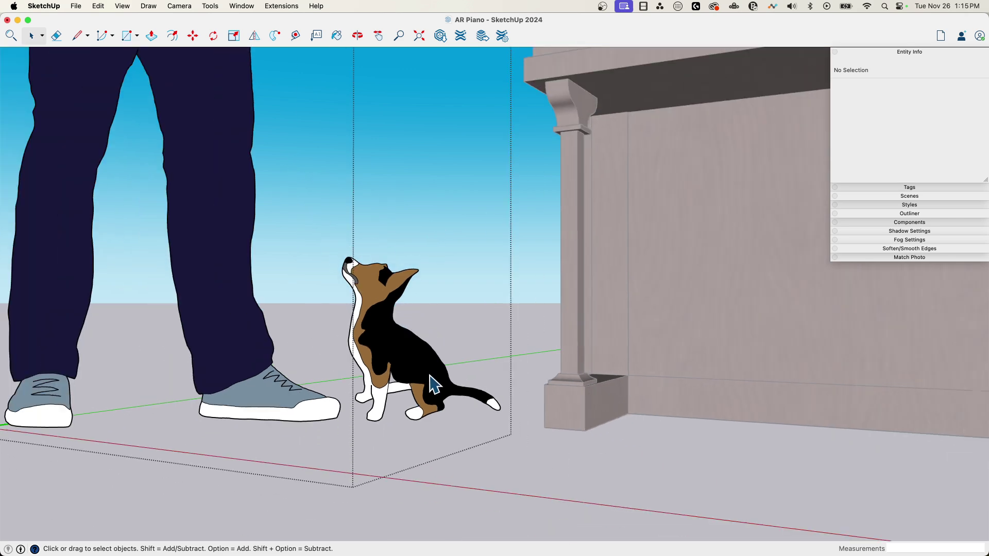
left_click(255, 224)
Step: Examine which way the man and dog figures face from several angles and heights around the piano
middle_click_drag(389, 141, 603, 256)
scroll(394, 167, "left", 6)
scroll(345, 133, "left", 10)
scroll(609, 265, "left", 10)
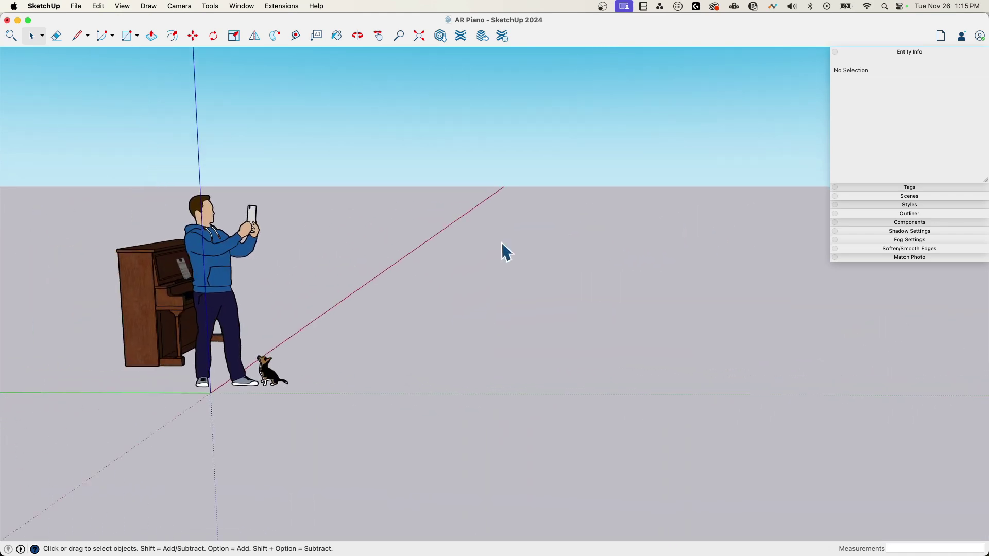
scroll(356, 227, "left", 10)
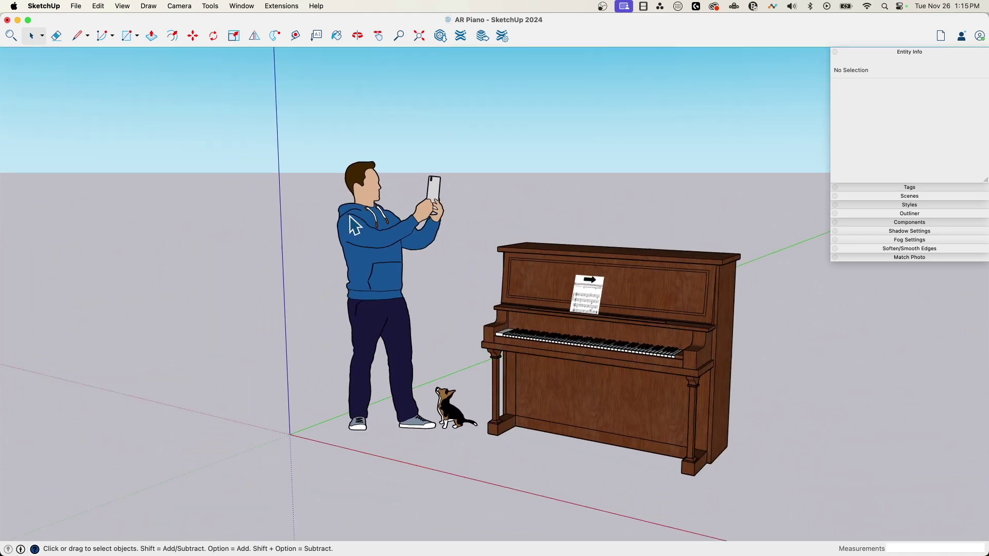
scroll(430, 391, "left", 2)
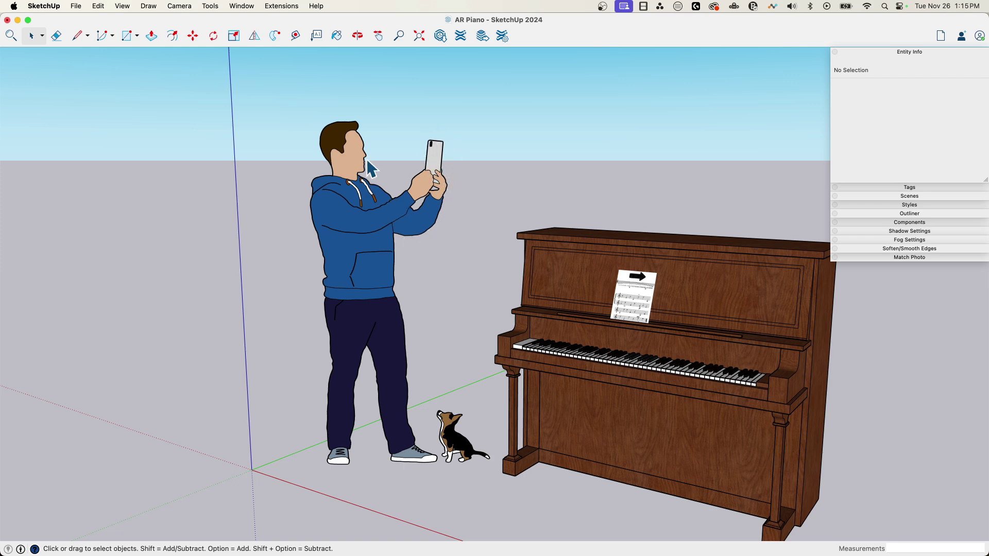
scroll(276, 351, "left", 5)
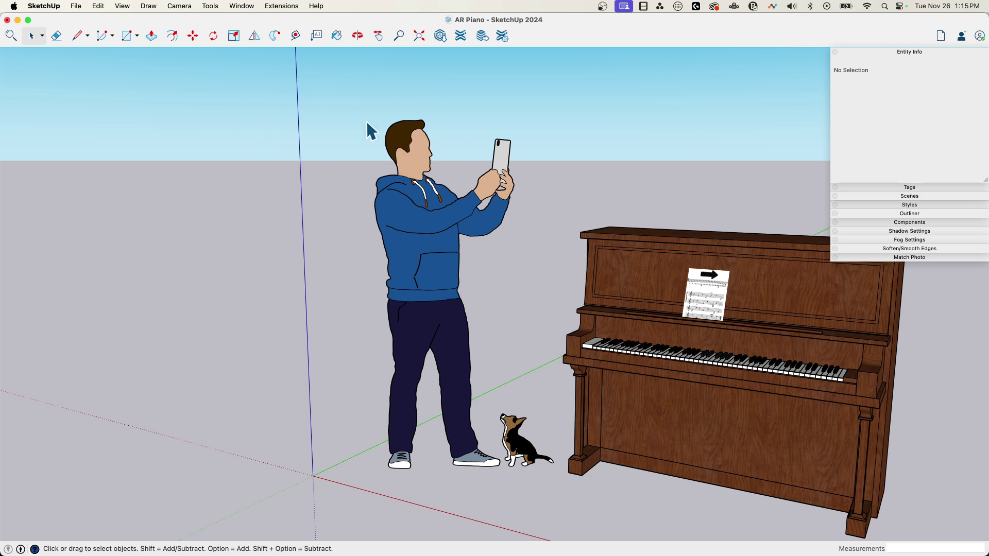
mouse_move(587, 350)
middle_mouse_down("shift")
mouse_move(465, 353)
mouse_move(483, 384)
middle_mouse_up("shift")
middle_click_drag(426, 262, 279, 286)
middle_click_drag(327, 335, 326, 303)
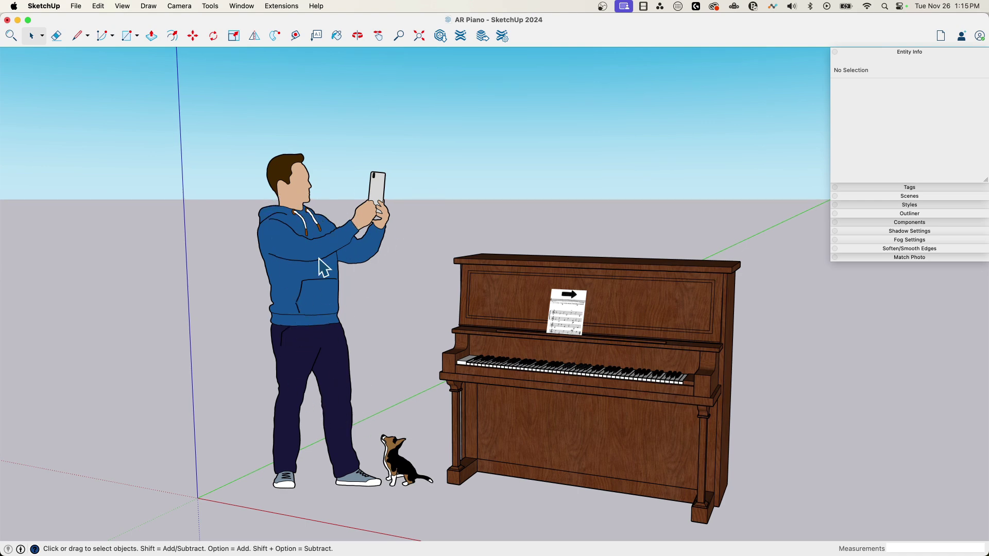
scroll(346, 276, "down", 5)
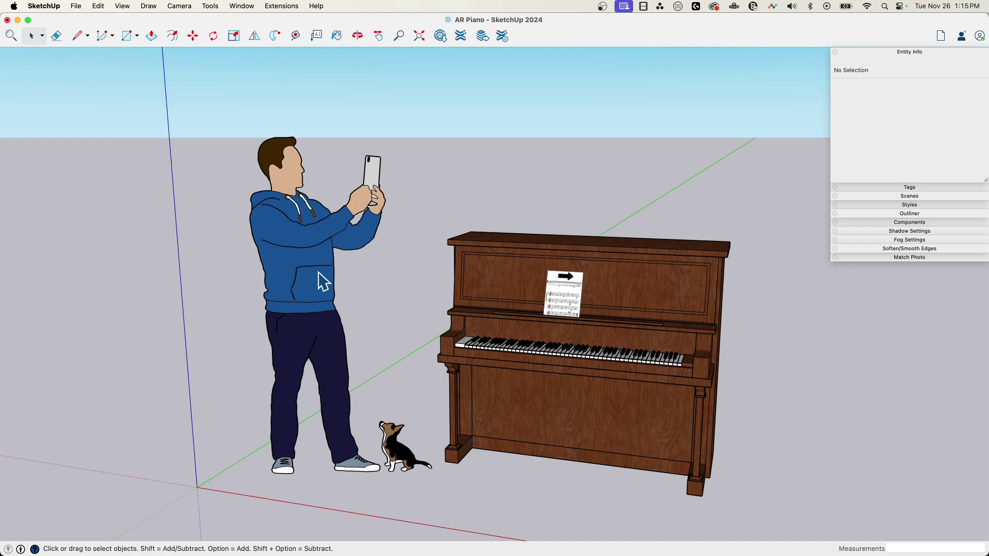
scroll(382, 404, "up", 5)
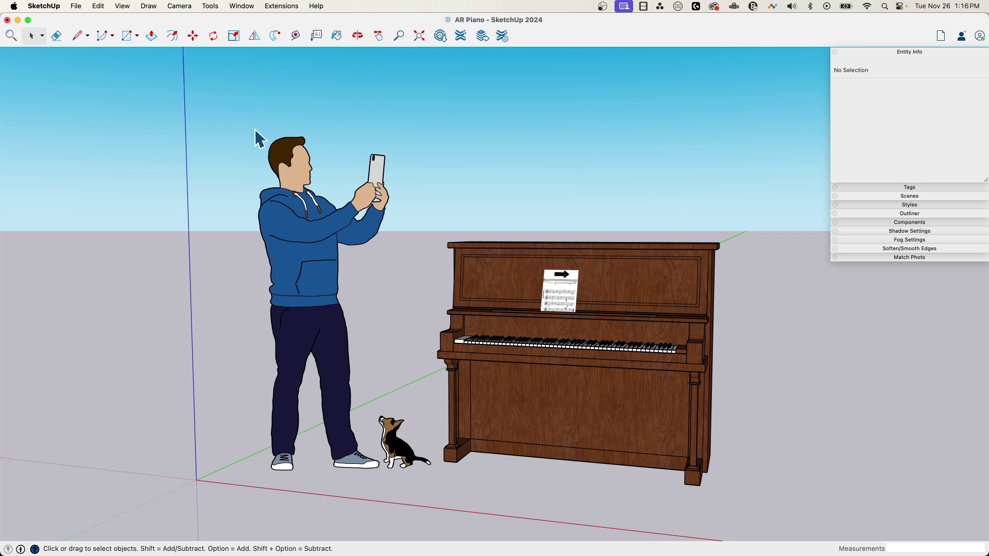
middle_click_drag(288, 213, 286, 254)
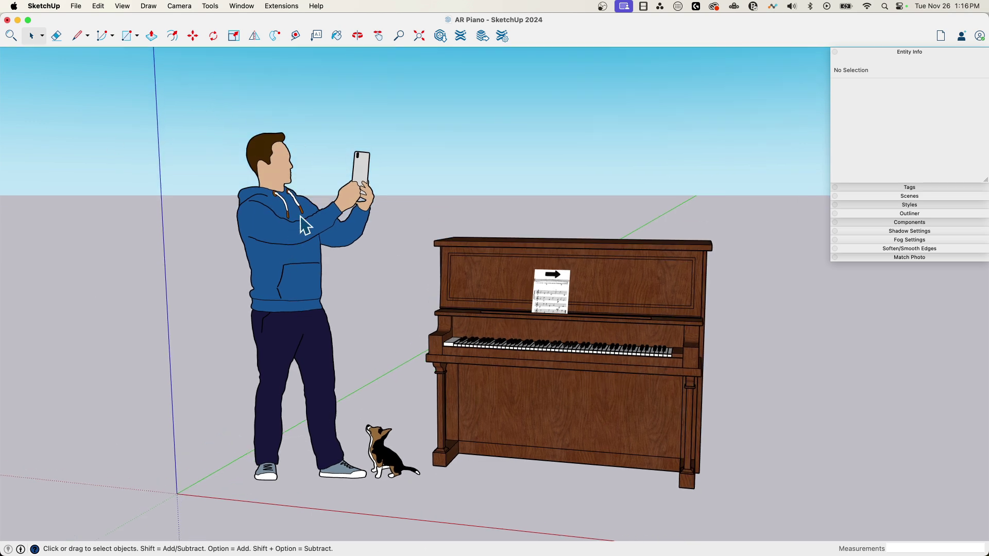
middle_click_drag(380, 442, 603, 389)
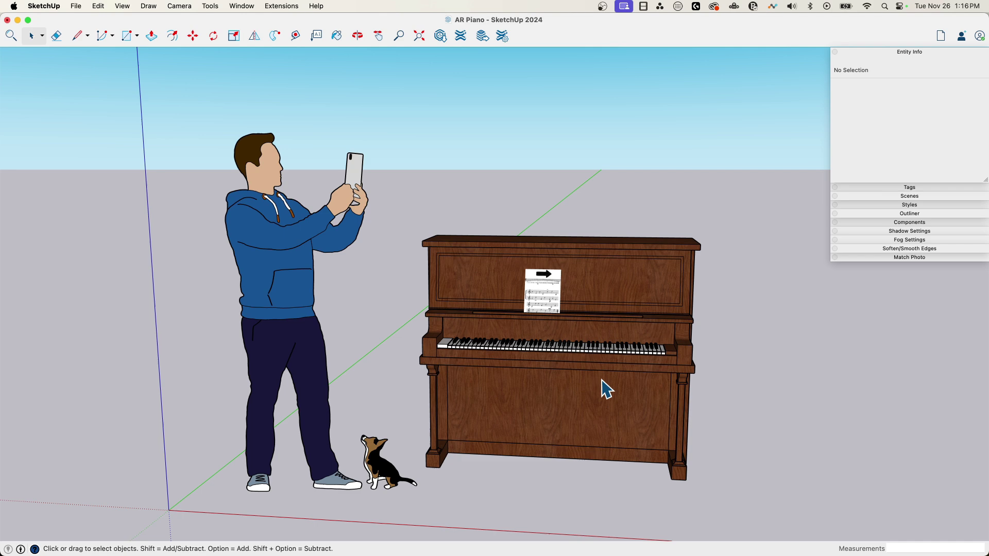
middle_click_drag(547, 356, 469, 312)
middle_click_drag(438, 347, 259, 169)
mouse_move(214, 286)
middle_mouse_down()
mouse_move(281, 382)
mouse_move(327, 395)
middle_mouse_up()
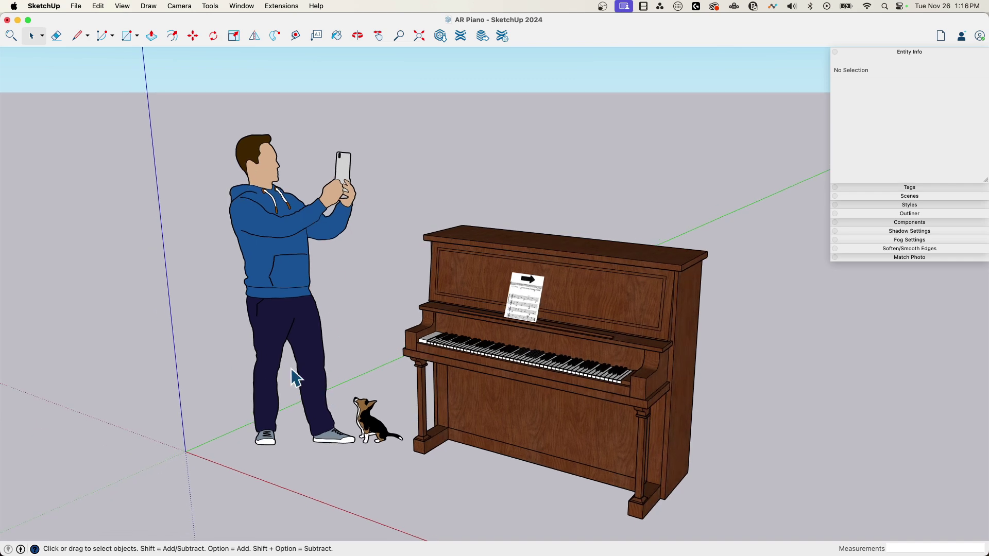
middle_click_drag(236, 164, 232, 171)
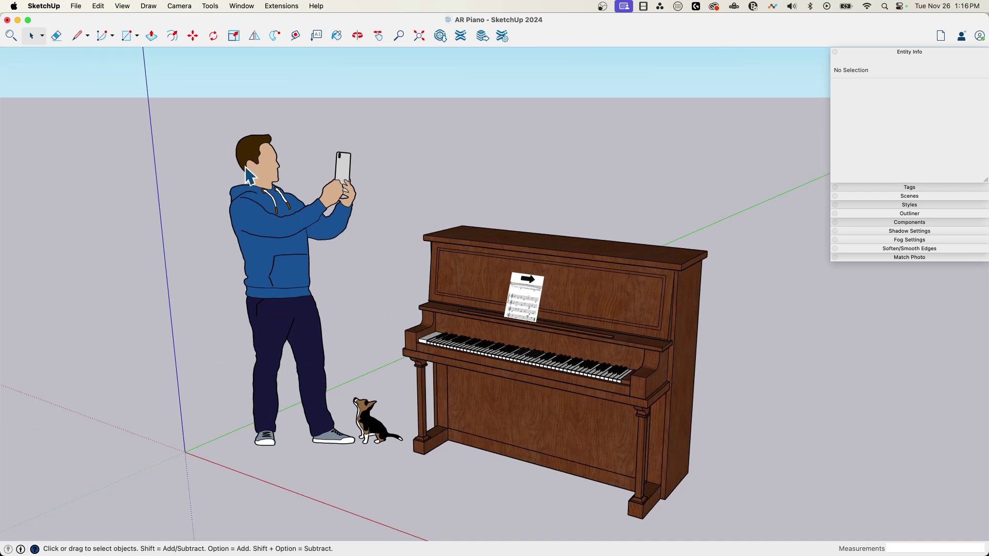
Step: Open the piano component for editing at the bass end of its keyboard
scroll(268, 285, "up", 5)
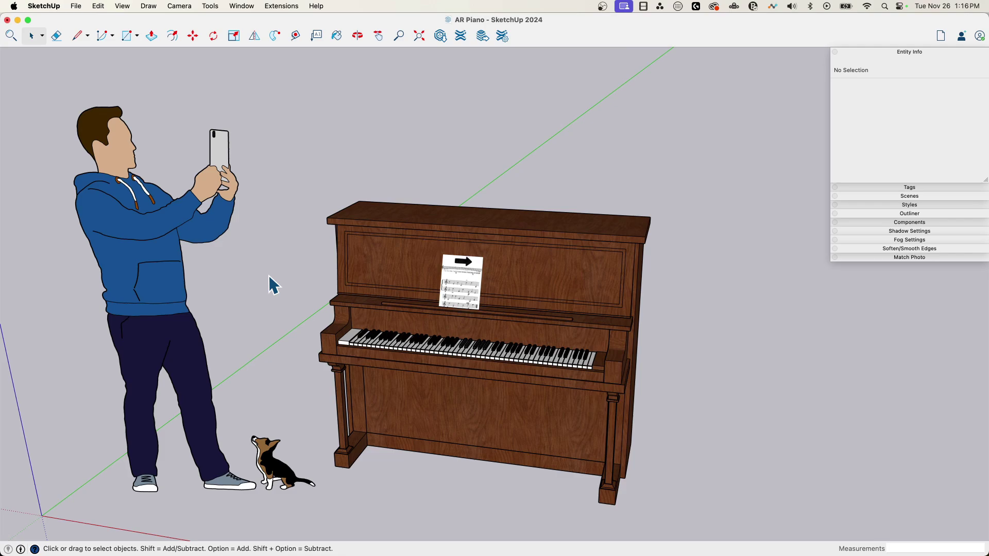
scroll(269, 283, "up", 10)
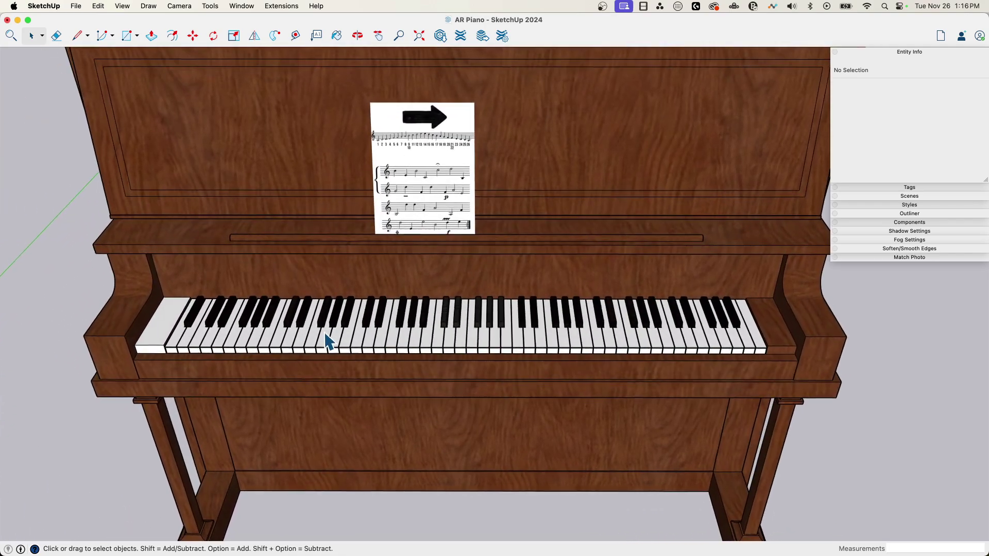
middle_click_drag(309, 342, 160, 360)
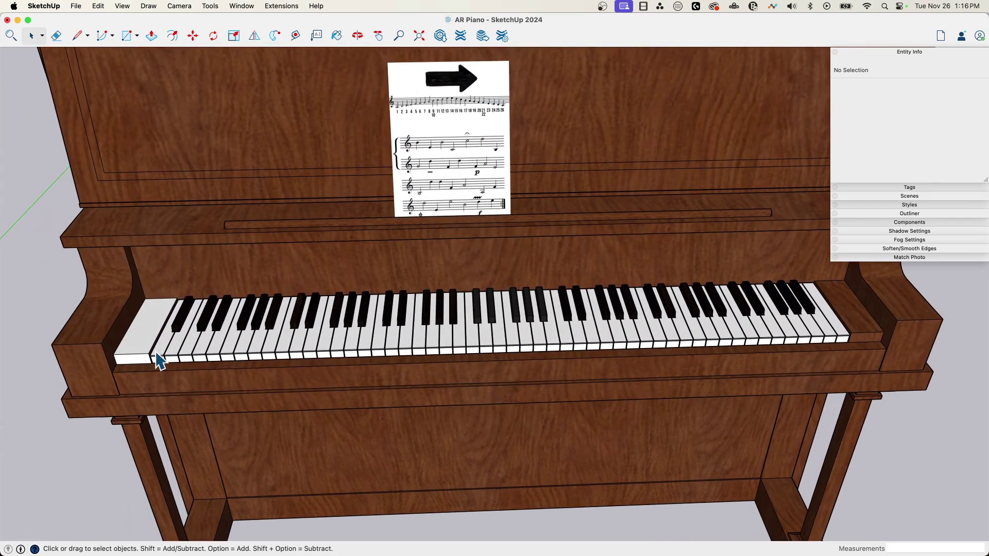
scroll(155, 329, "up", 5)
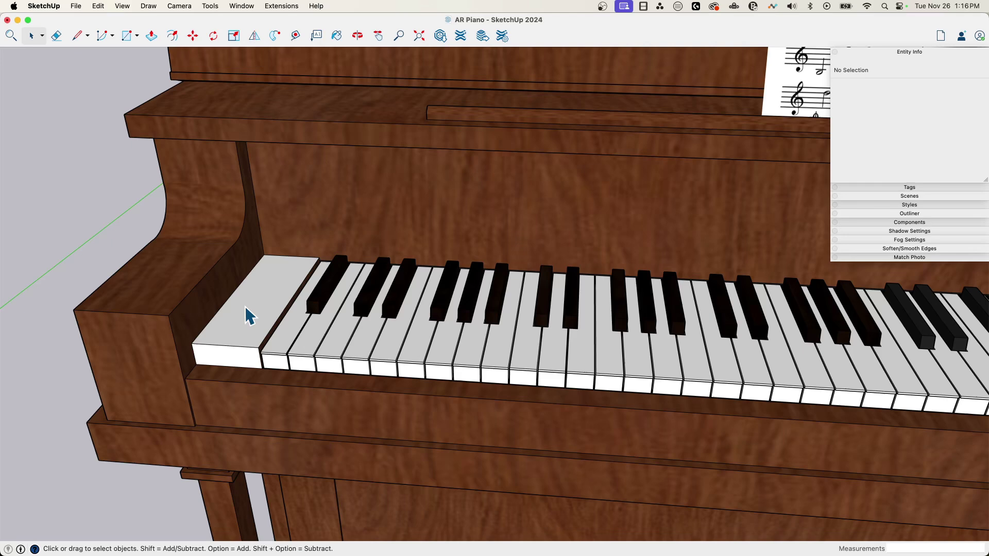
left_click(238, 352)
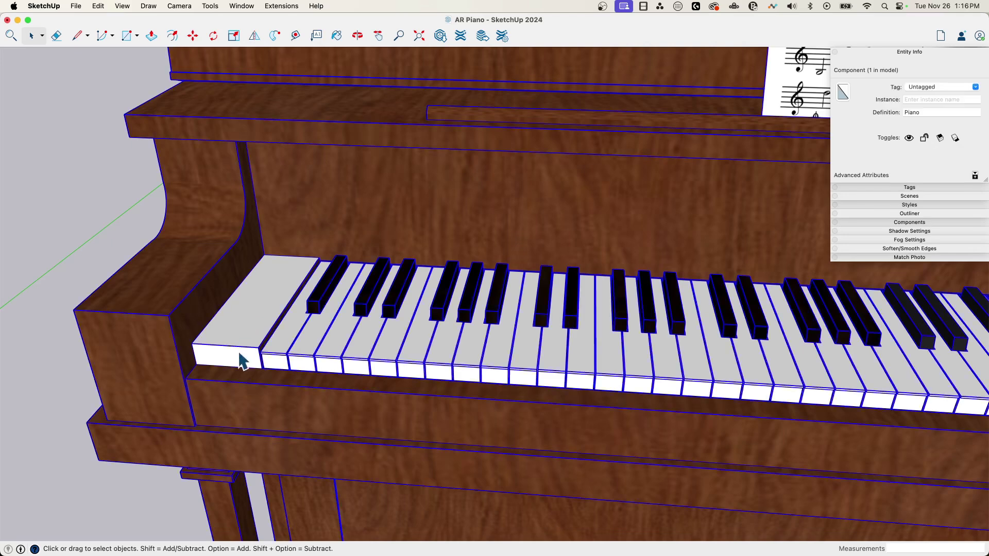
double_click(252, 294)
Step: Sample the piano's wood material and paint the top and front of the white block beside the lowest key with it
key("b")
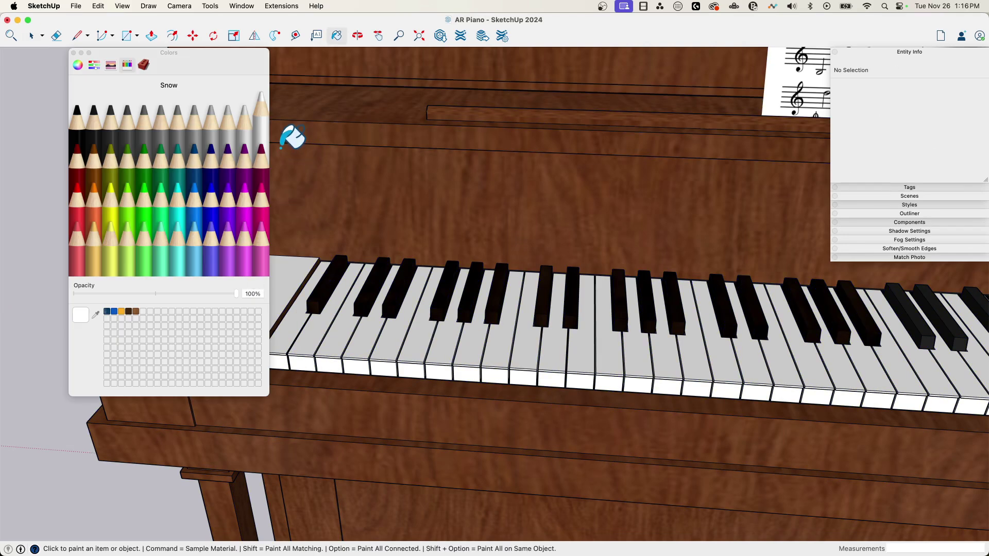
left_click_drag(193, 57, 0, 16)
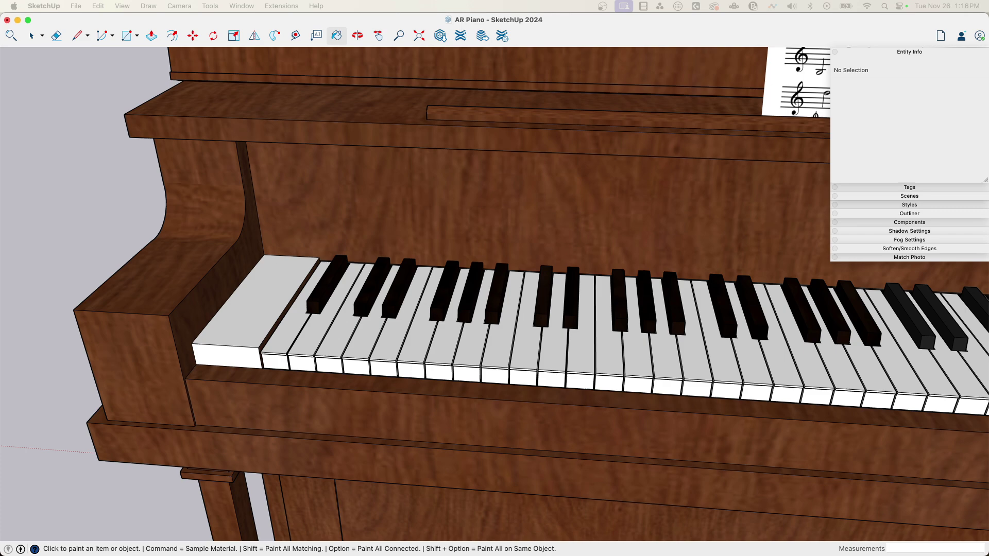
left_click(347, 193, "super")
left_click(284, 293)
left_click(237, 350)
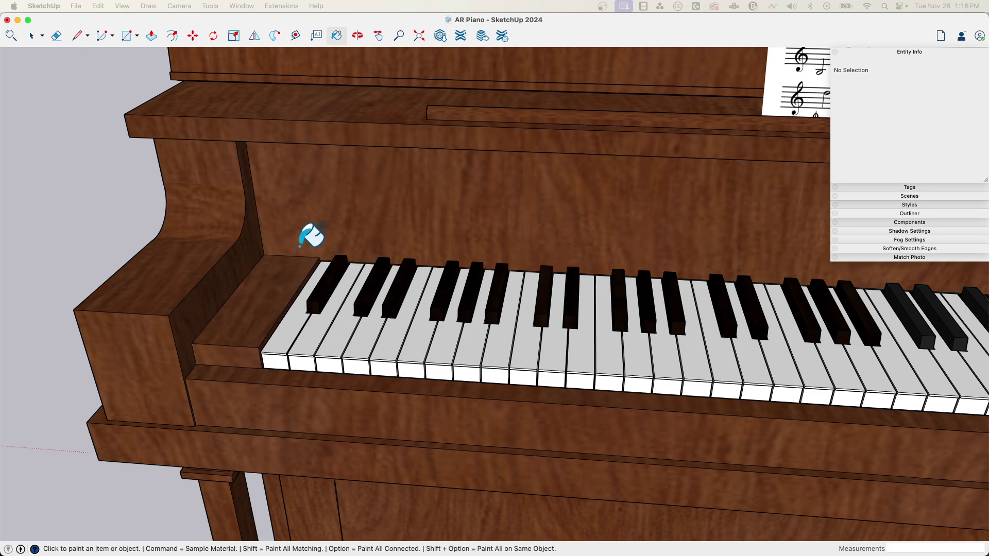
Step: Check the front material of the first several white keys from the bass end in Entity Info, then clear the selection
middle_click_drag(229, 270, 263, 268)
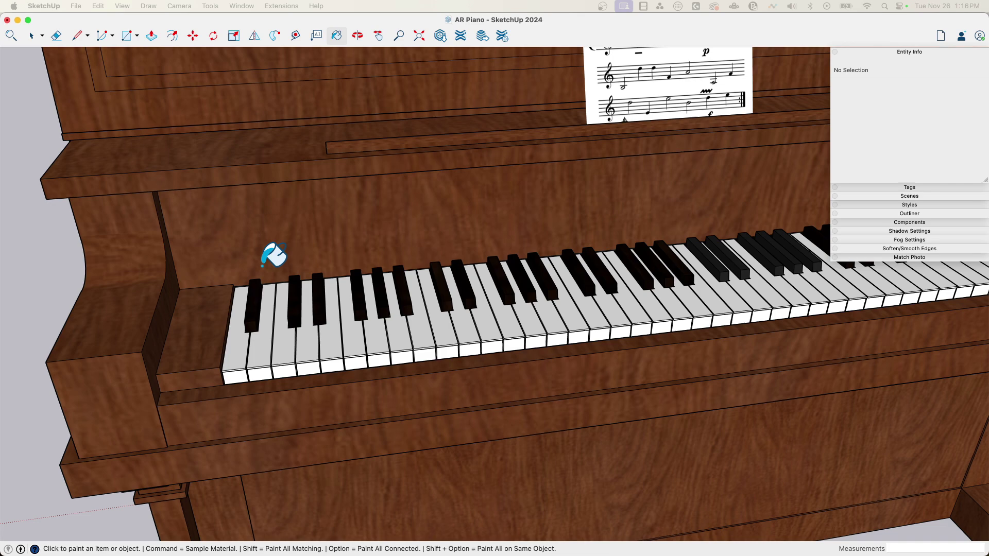
key("space")
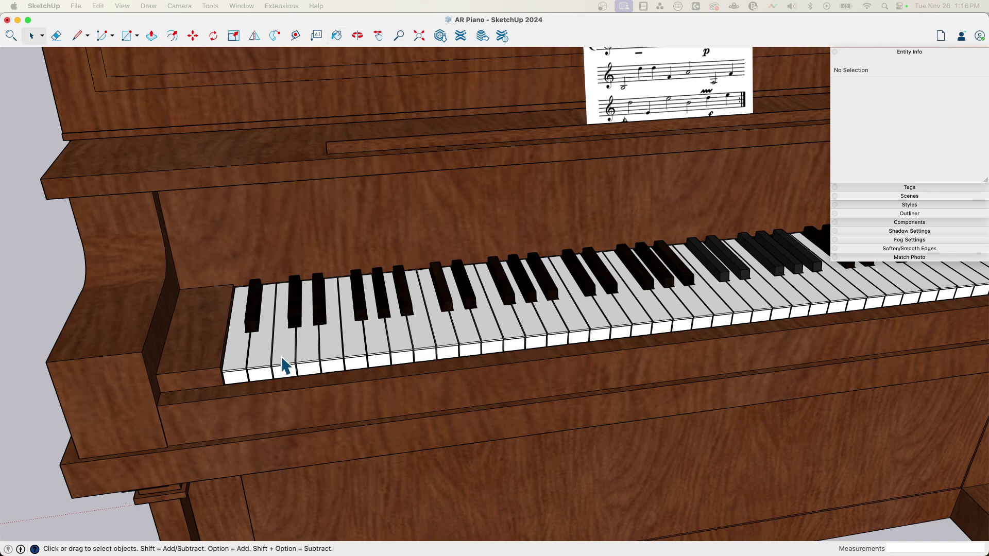
middle_click_drag(280, 364, 249, 387)
left_click(253, 377)
scroll(256, 384, "down", 2)
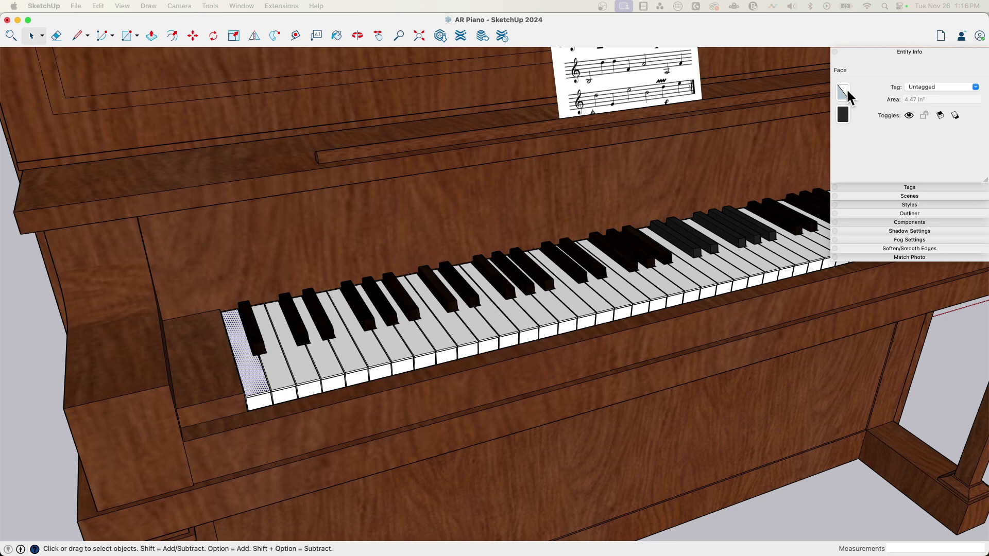
left_click(272, 364)
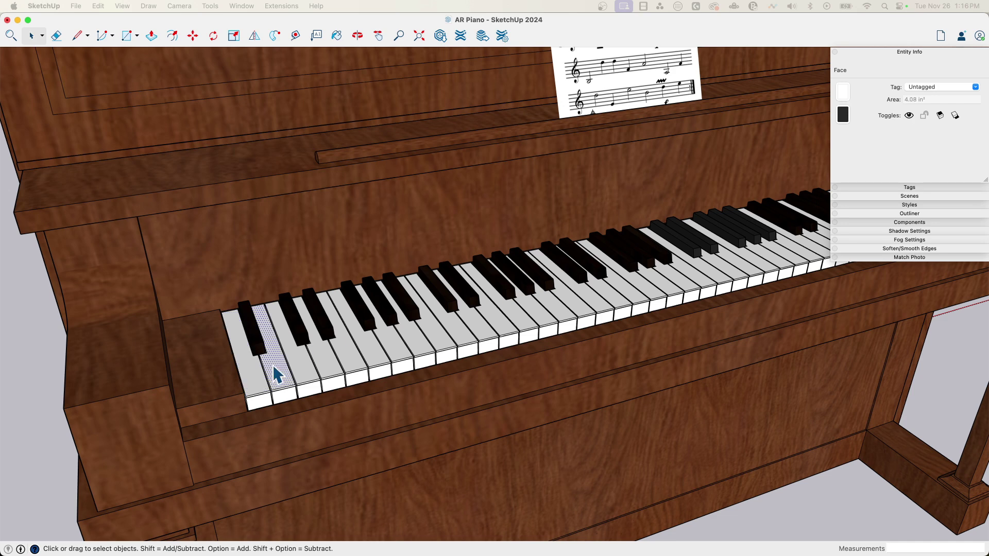
left_click(305, 372)
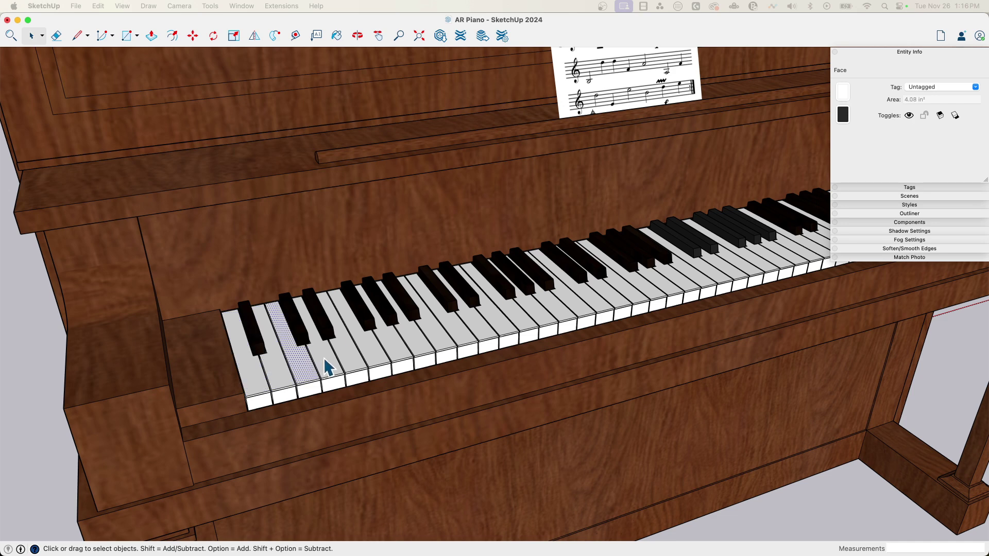
left_click(326, 365)
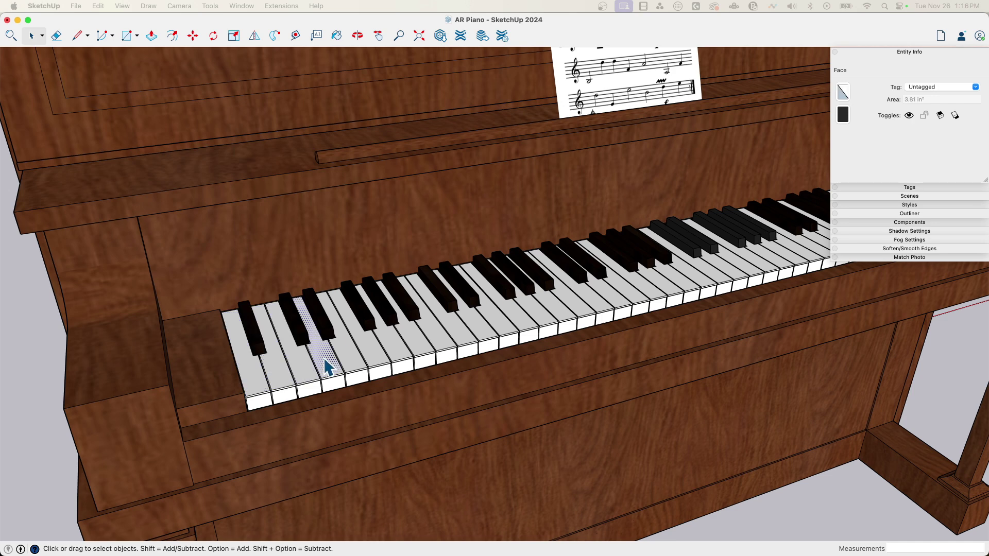
left_click(366, 343)
left_click(393, 338)
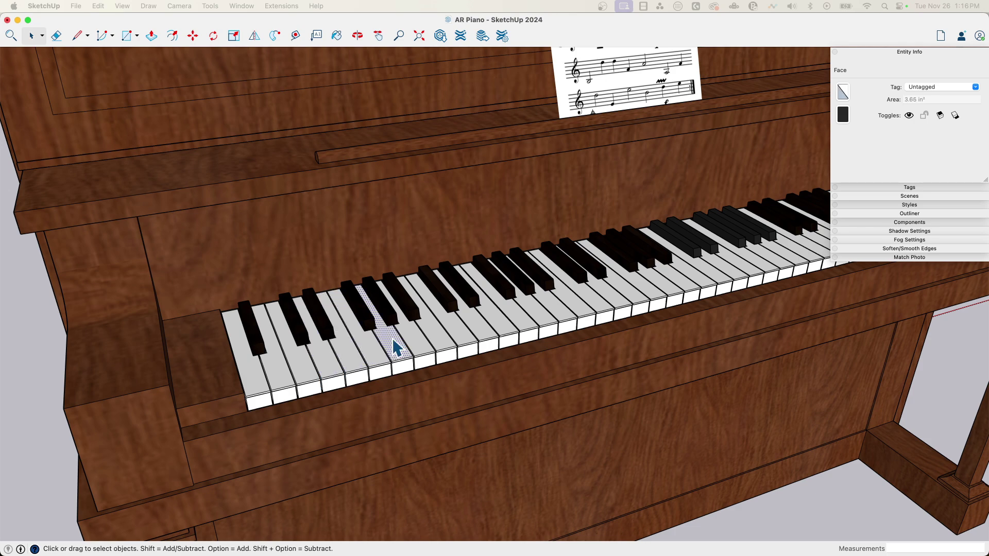
middle_click_drag(562, 231, 203, 304)
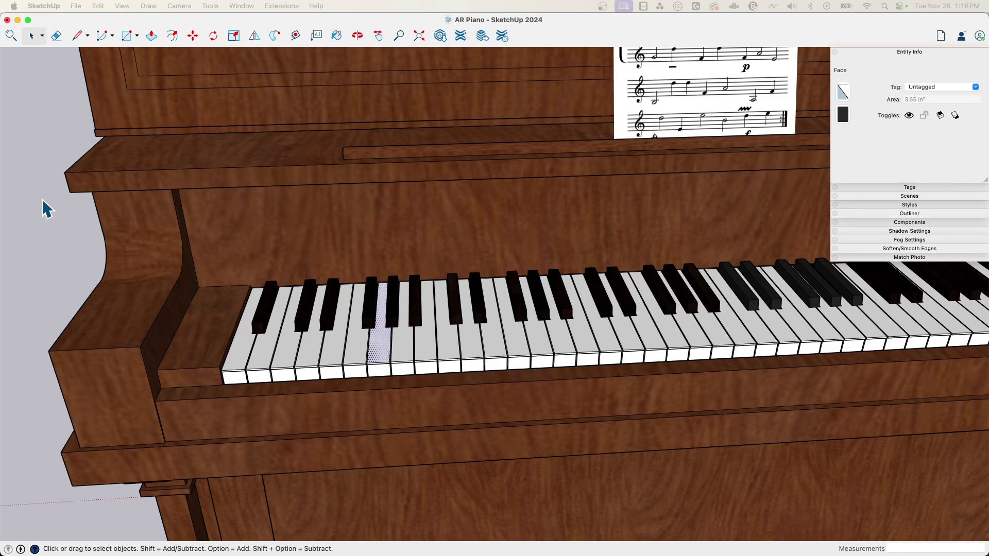
left_click(56, 260)
Step: Sample the white material from a painted key and paint all matching default-material faces of the white keys with it
middle_click_drag(115, 288, 267, 347)
key("b")
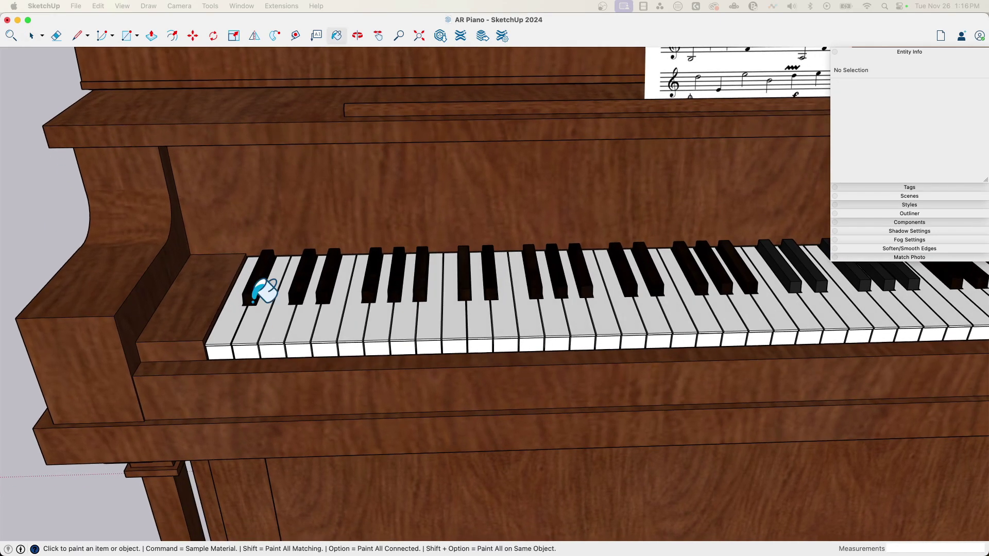
key("space")
left_click(227, 331)
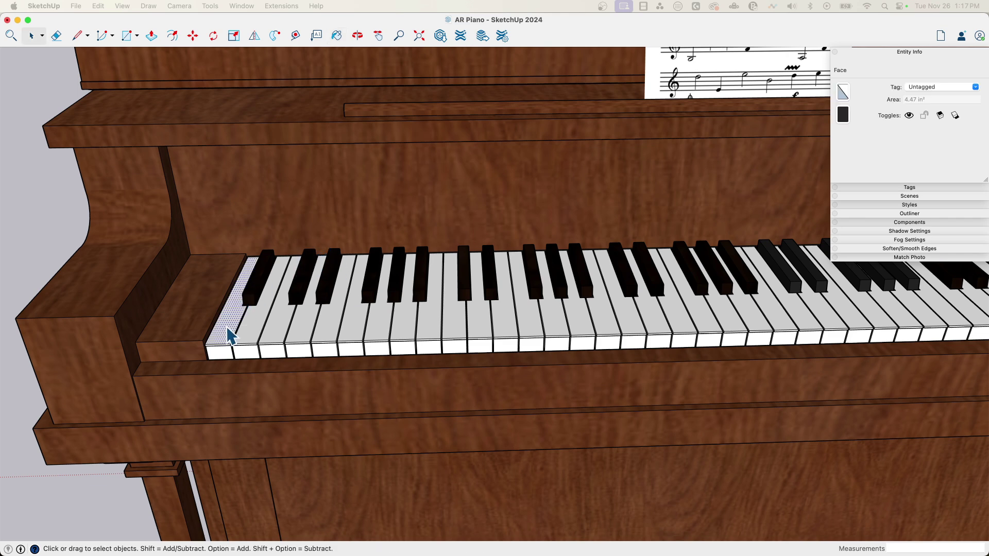
key("b")
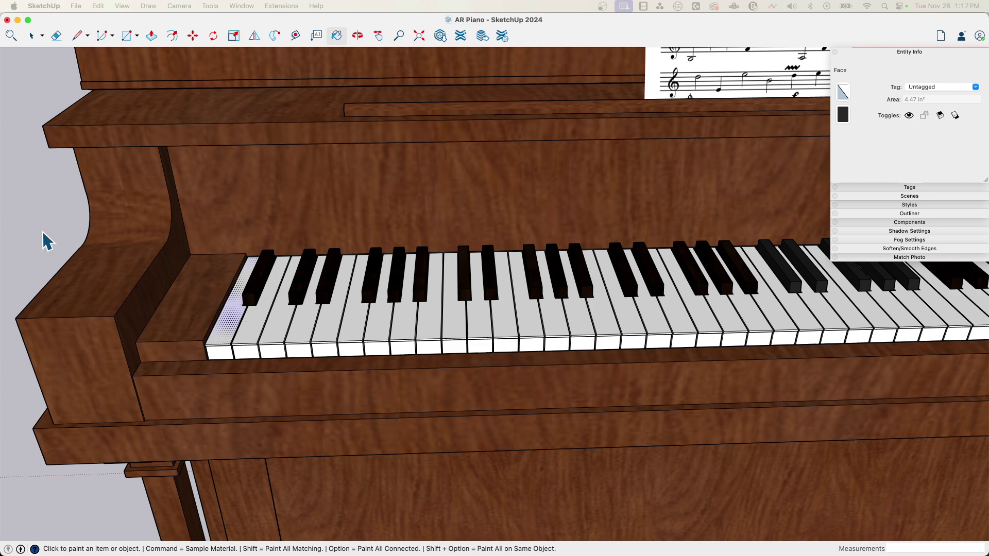
key("space")
key("Escape")
key("b")
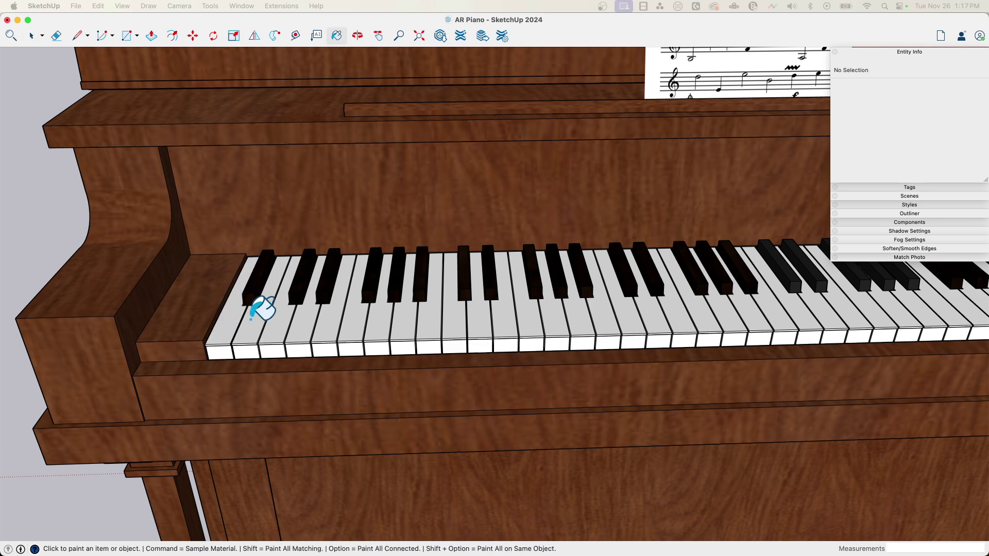
key("shift")
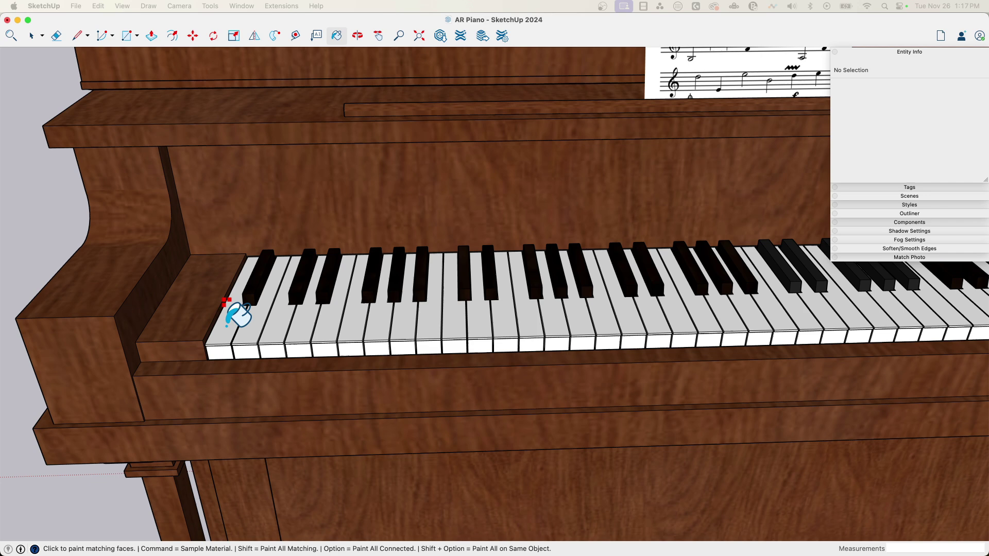
Step: Check the front material of the repainted white keys one by one from the bass end in Entity Info
key("space")
left_click(227, 329)
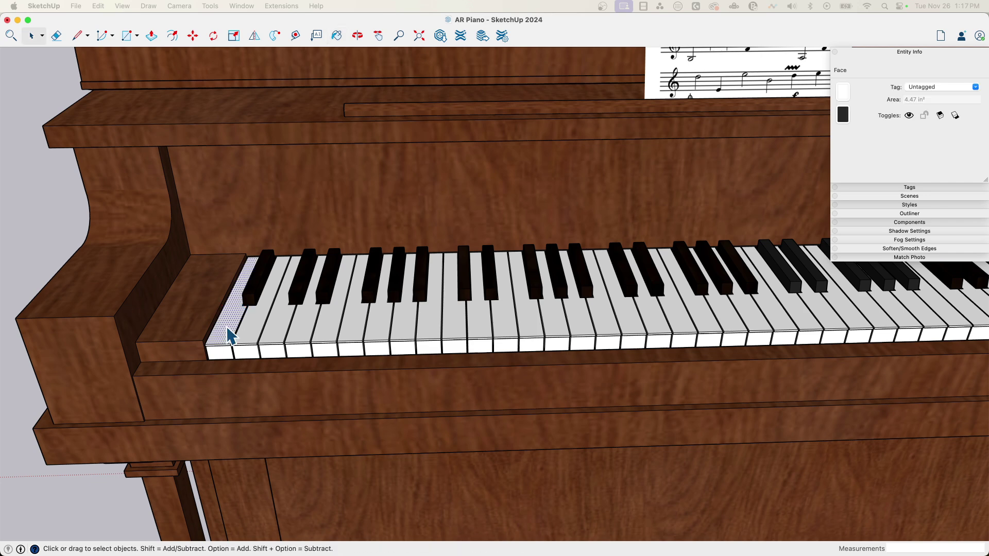
left_click(252, 340)
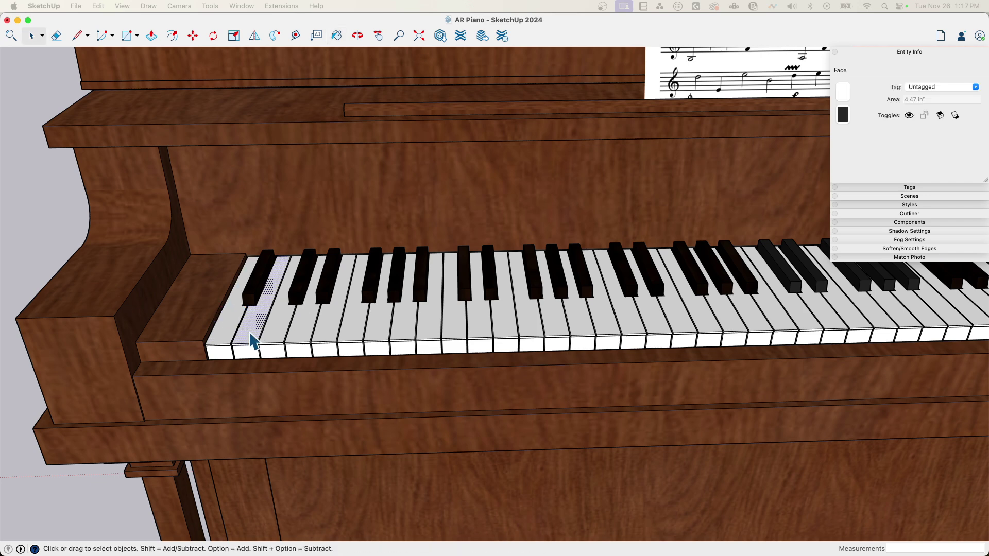
left_click(304, 332)
left_click(332, 330)
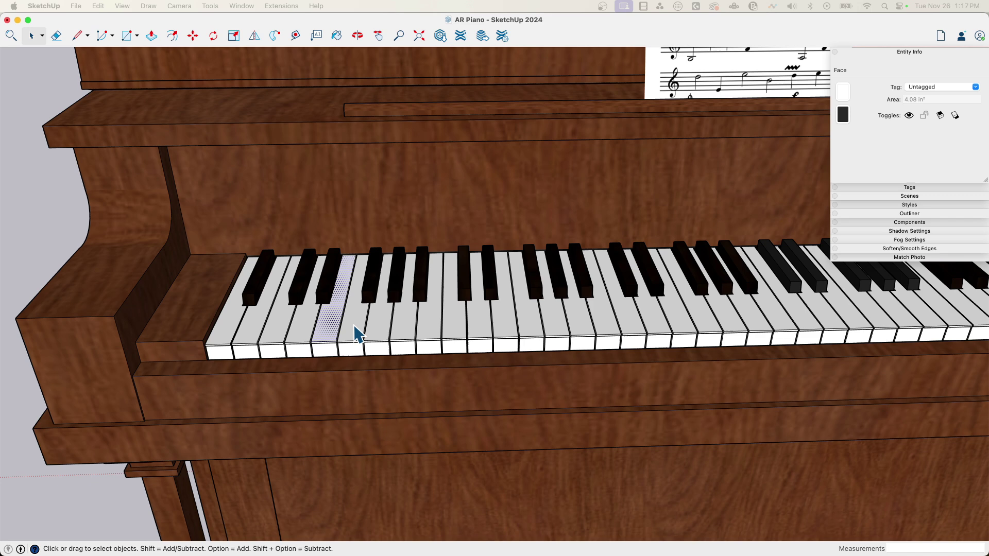
left_click(354, 326)
left_click(374, 322)
left_click(416, 325)
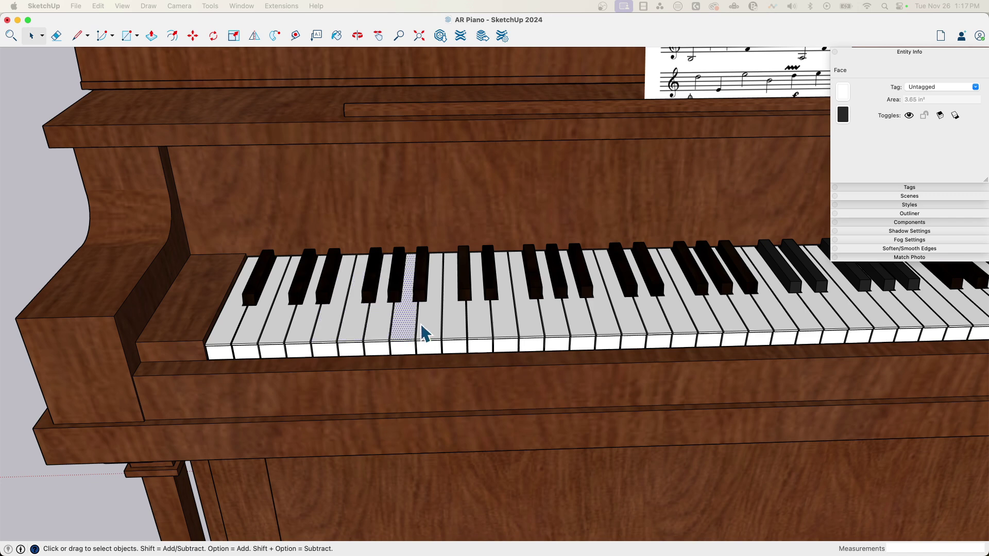
left_click(422, 323)
left_click(455, 320)
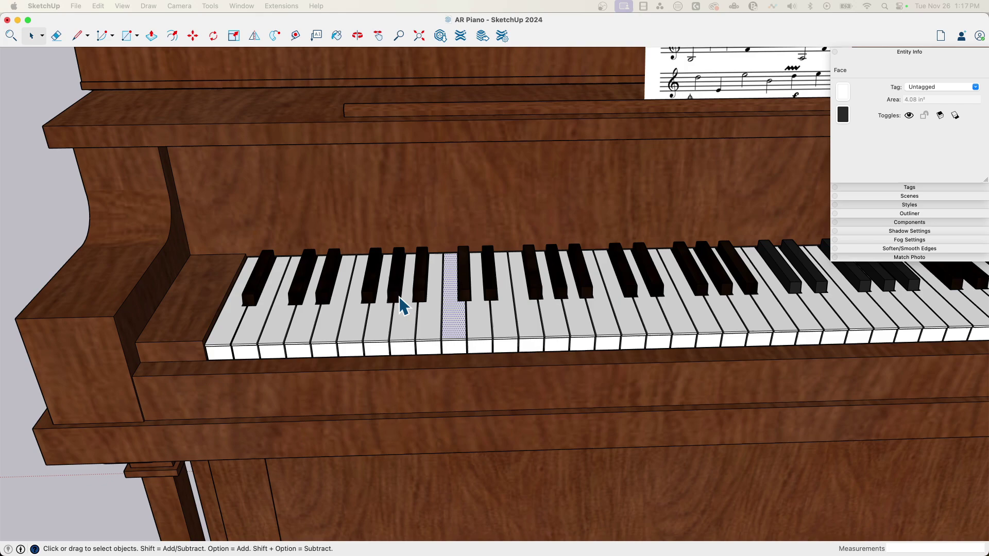
Step: Examine the keyboard, sheet music shelf and curved side piece at the bass end from several distances and angles
scroll(399, 295, "down", 5)
middle_click_drag(404, 305, 336, 325)
scroll(299, 272, "up", 3)
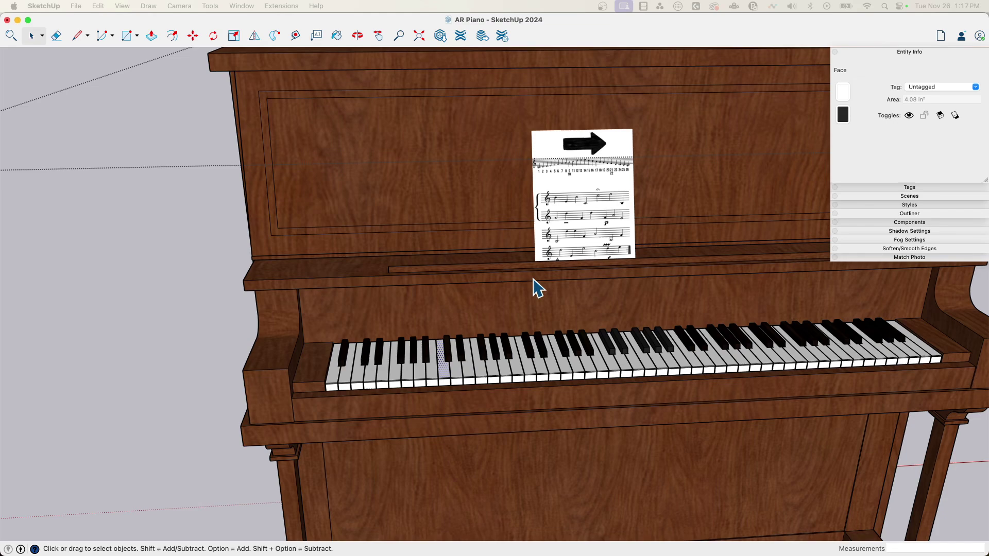
middle_click_drag(536, 287, 261, 360)
scroll(283, 316, "up", 3)
scroll(320, 268, "up", 3)
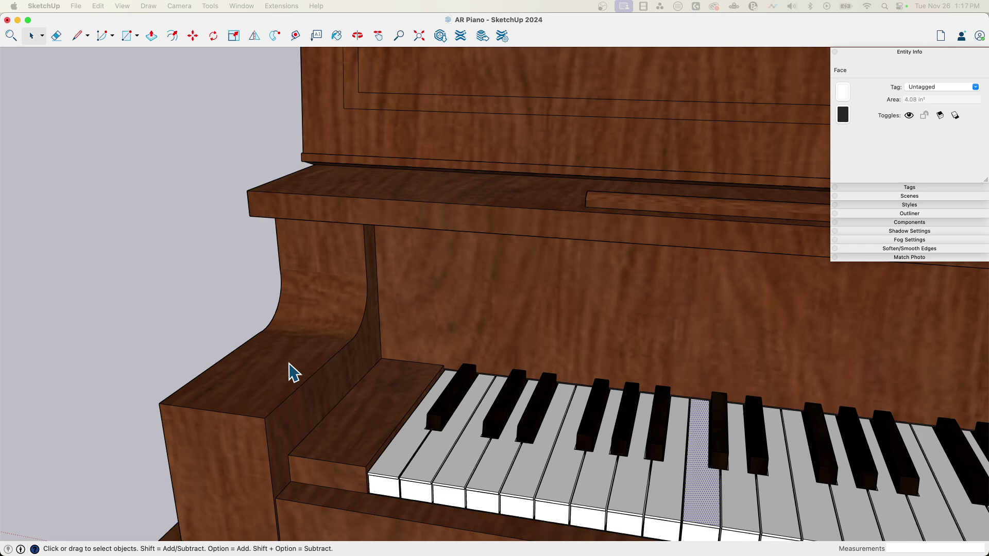
scroll(289, 362, "down", 2)
scroll(313, 284, "up", 3)
scroll(292, 319, "down", 3)
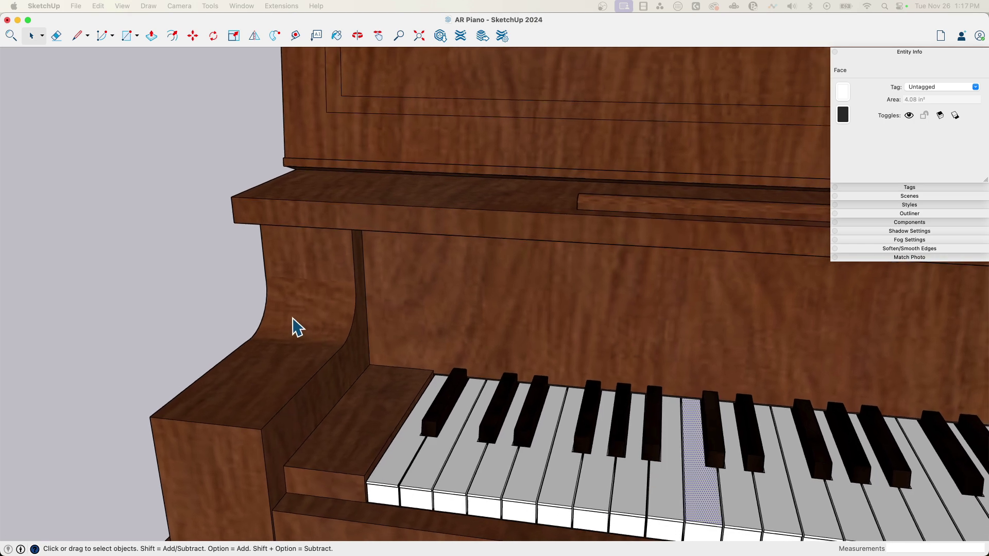
middle_click_drag(290, 323, 341, 342)
scroll(329, 290, "down", 4)
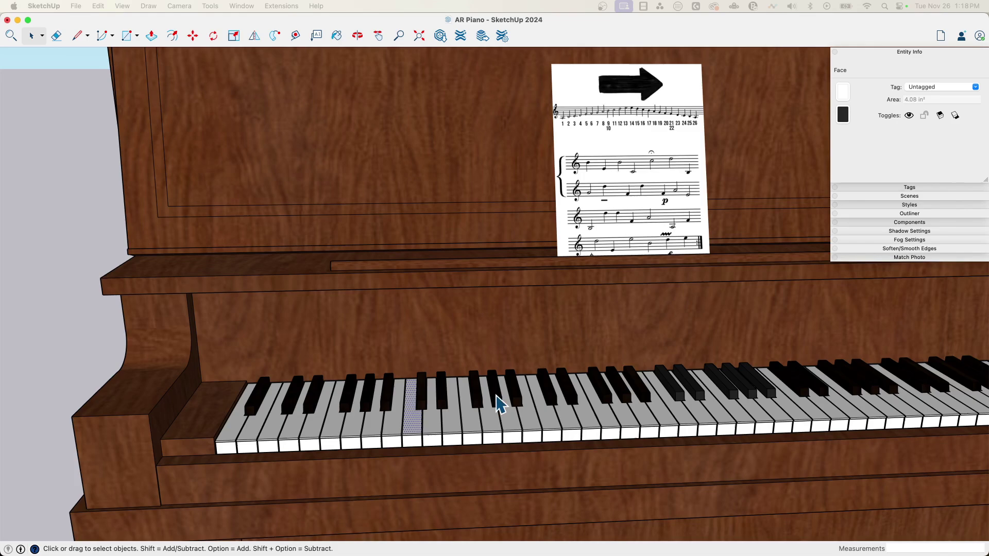
scroll(464, 252, "down", 2)
middle_click_drag(230, 22, 97, 220)
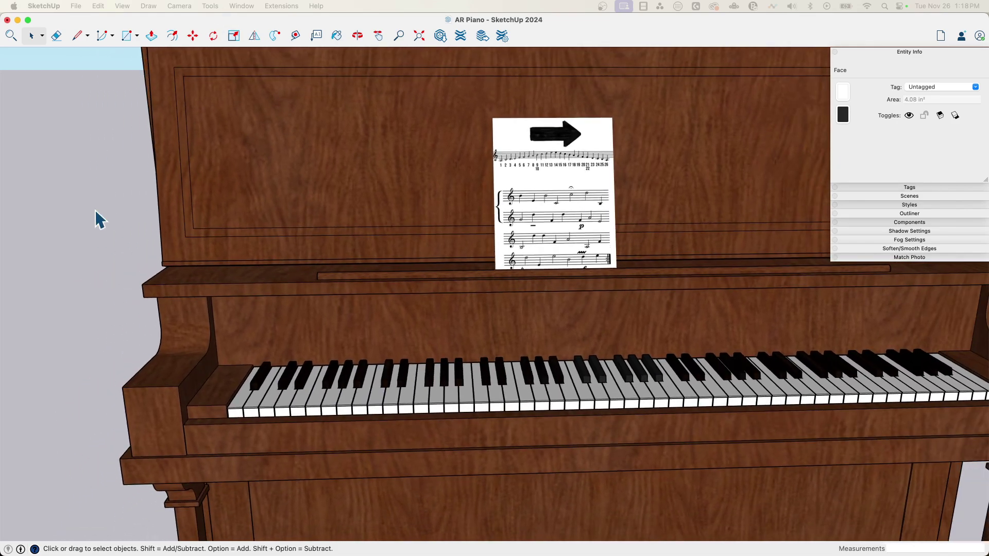
Step: Clear the selection, set the face style to Monochrome and inspect the curved side piece at the keyboard's bass end
left_click(98, 220)
left_click(149, 6)
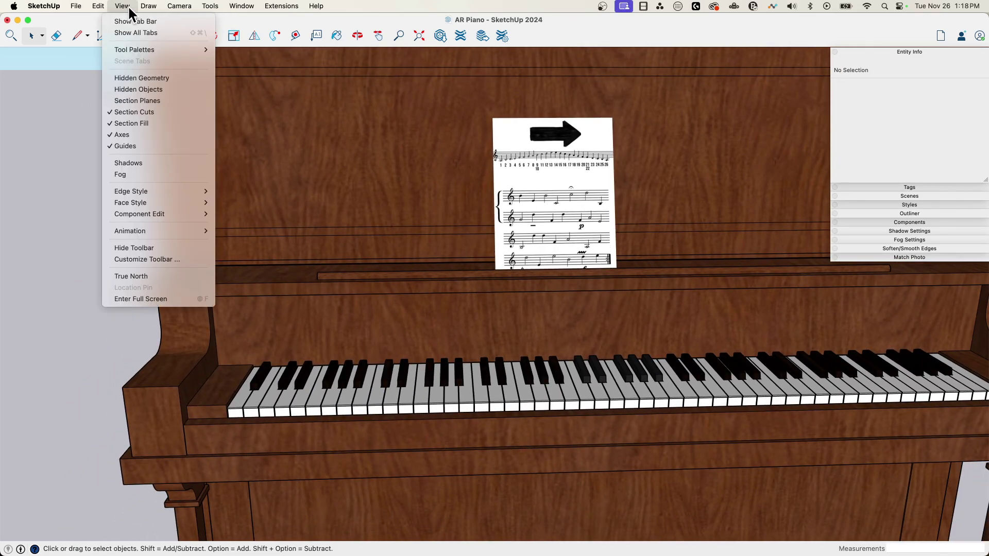
mouse_move(141, 202)
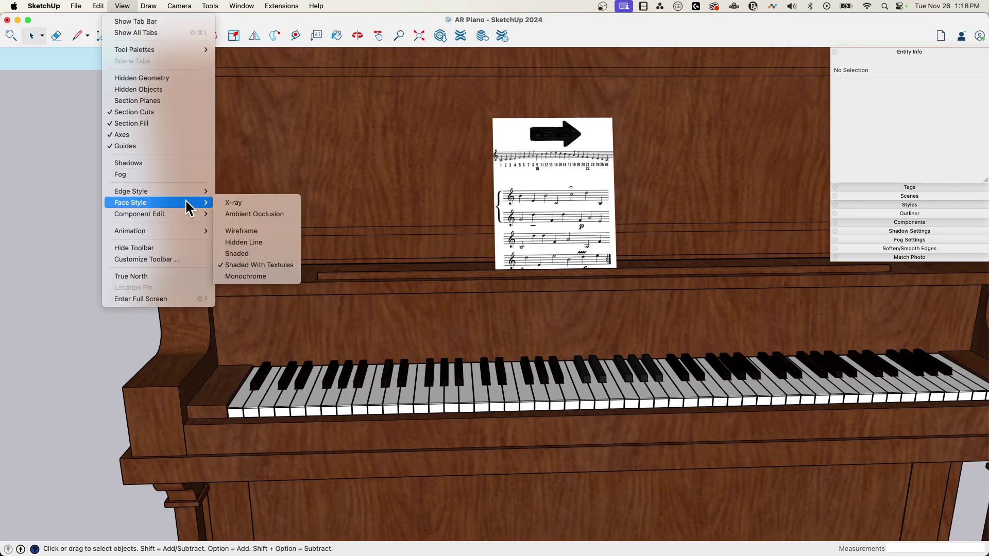
left_click(245, 276)
middle_click_drag(252, 276, 247, 319)
scroll(253, 309, "up", 5)
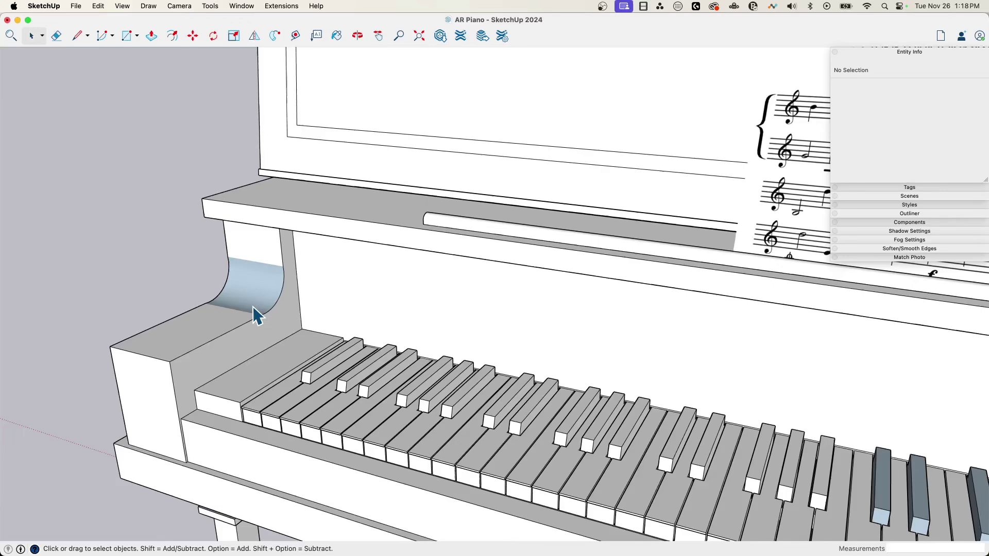
scroll(283, 253, "up", 2)
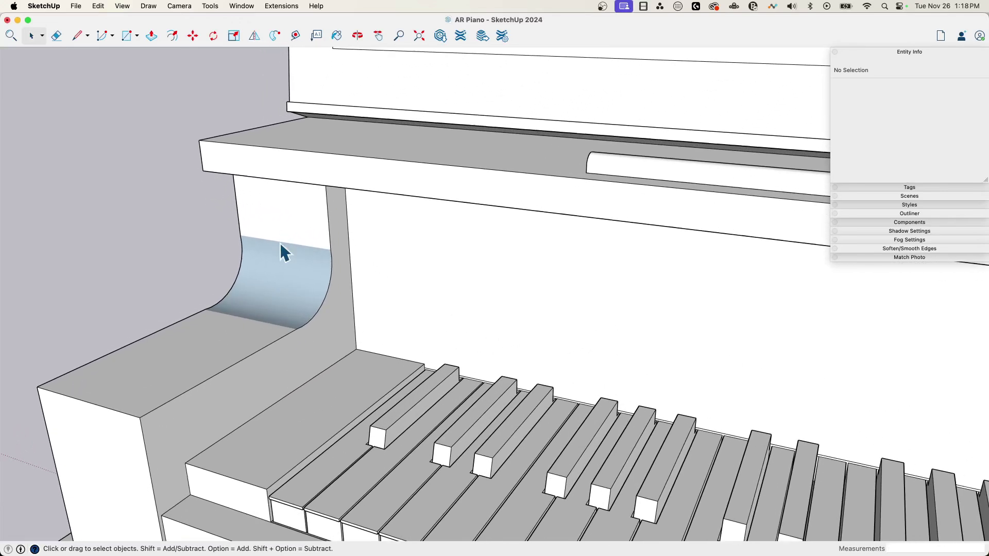
Step: Reverse the face of the curved side piece at the keyboard's bass end and clear the selection
right_click(288, 299)
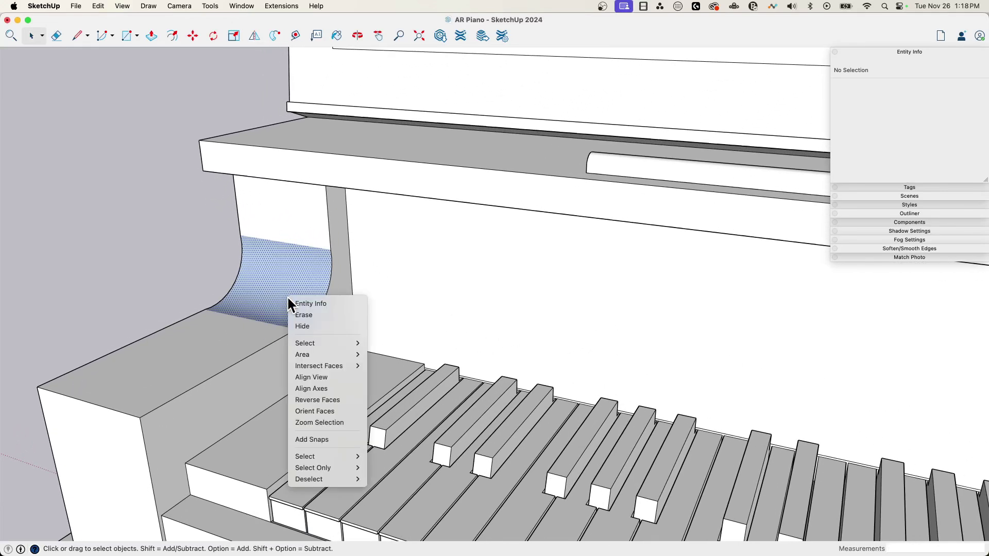
left_click(325, 398)
left_click(144, 269)
Step: Select the five black keys near the middle of the keyboard, exclude the panel behind them and reverse their faces
middle_click_drag(144, 269, 580, 267)
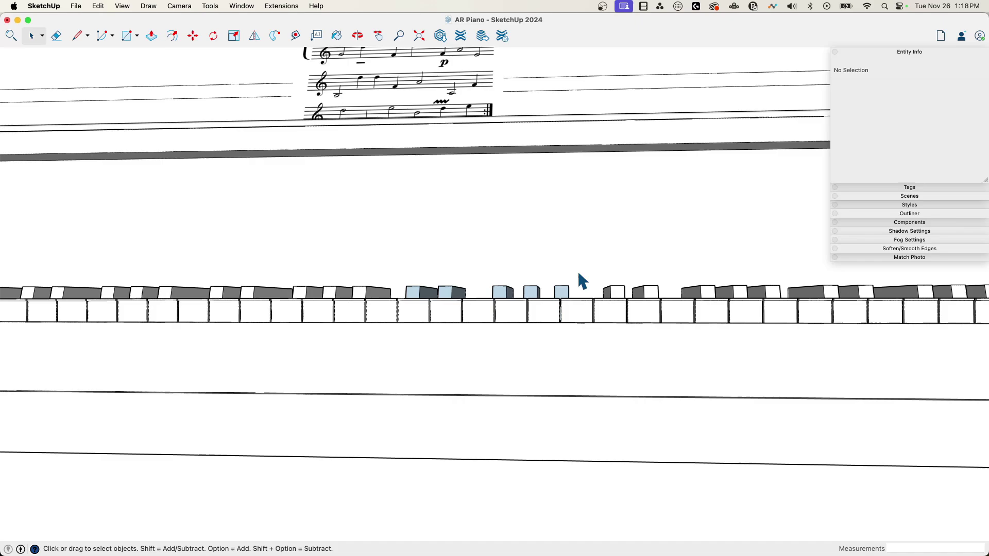
left_click_drag(583, 262, 399, 298)
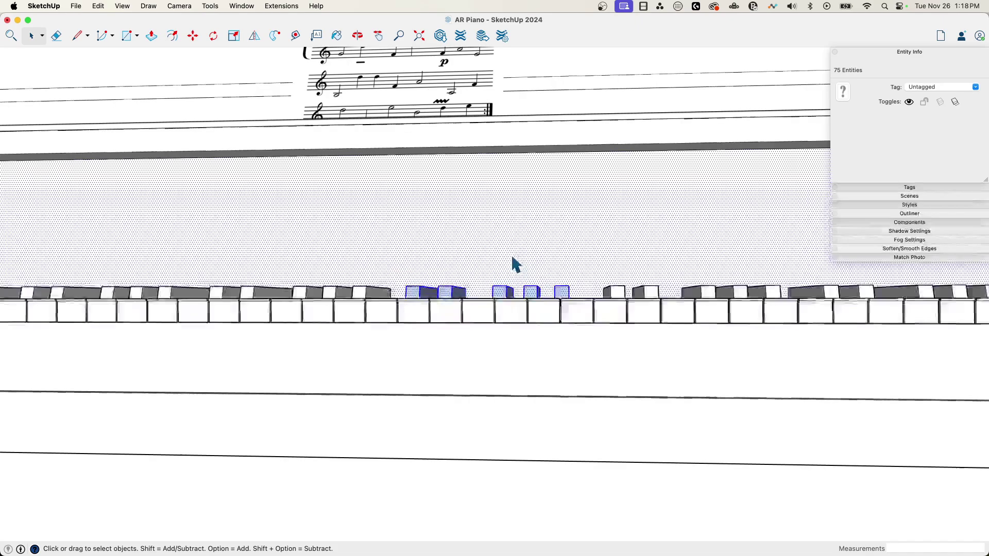
middle_click_drag(511, 262, 480, 173)
left_click(476, 169, "shift")
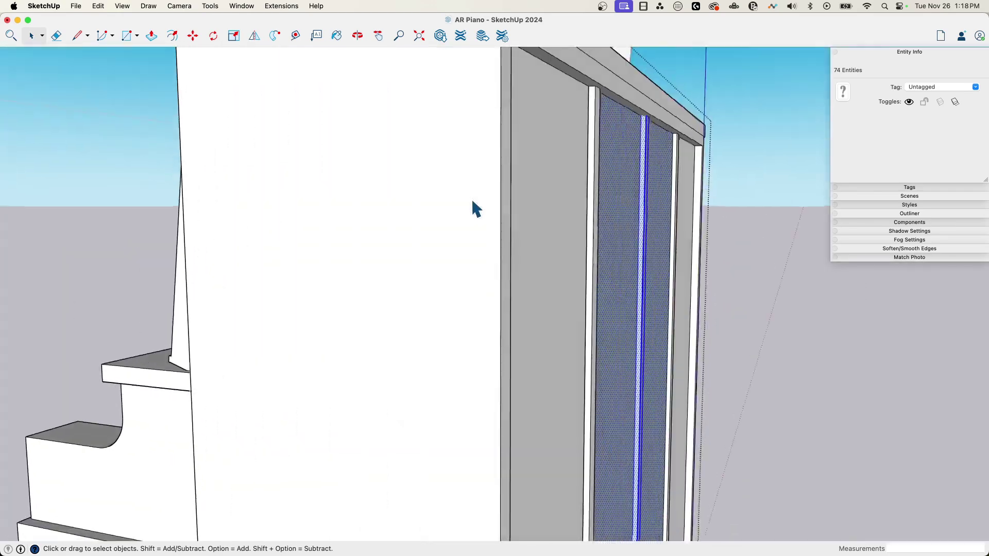
middle_click_drag(475, 208, 419, 327)
scroll(464, 361, "up", 10)
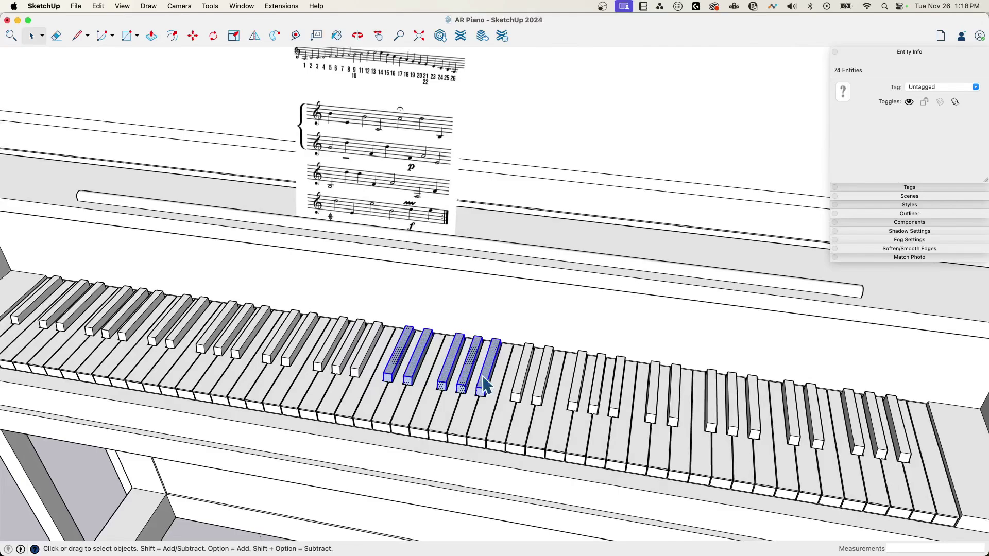
right_click(488, 377)
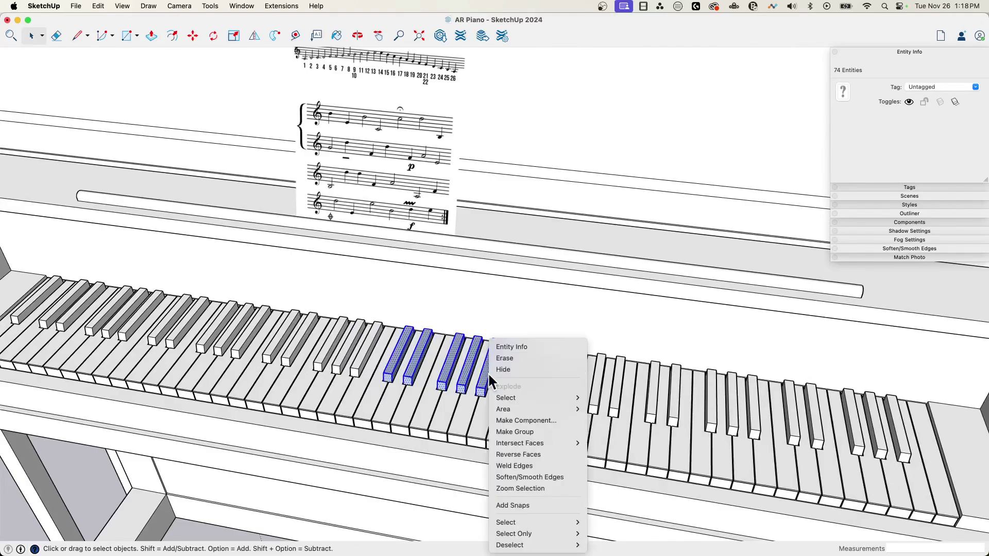
left_click(545, 459)
Step: Clear the selection and change the face style from Monochrome to Shaded With Textures
middle_click_drag(541, 456, 160, 243)
left_click(95, 207)
middle_click_drag(335, 289, 670, 388)
left_click(150, 6)
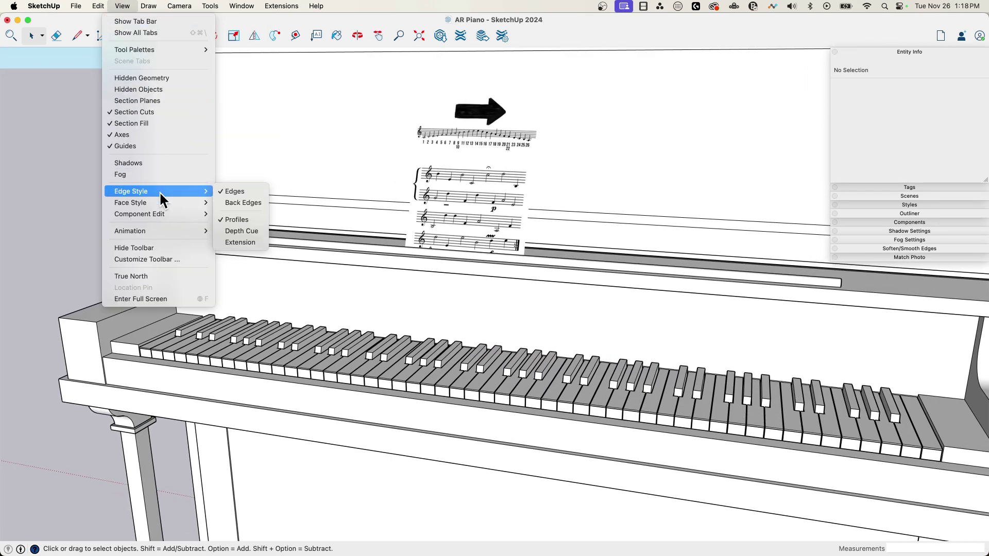
mouse_move(159, 203)
left_click(268, 261)
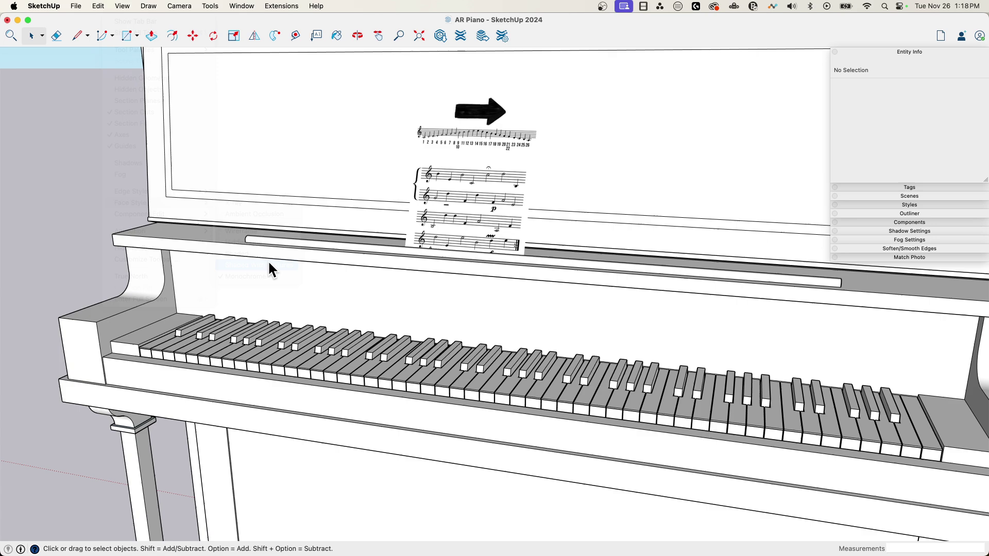
Step: Paint the unpainted curved side piece at the keyboard's bass end with the piano's wood material
mouse_move(511, 353)
middle_mouse_down()
mouse_move(522, 371)
mouse_move(600, 382)
middle_mouse_up()
scroll(291, 307, "up", 5)
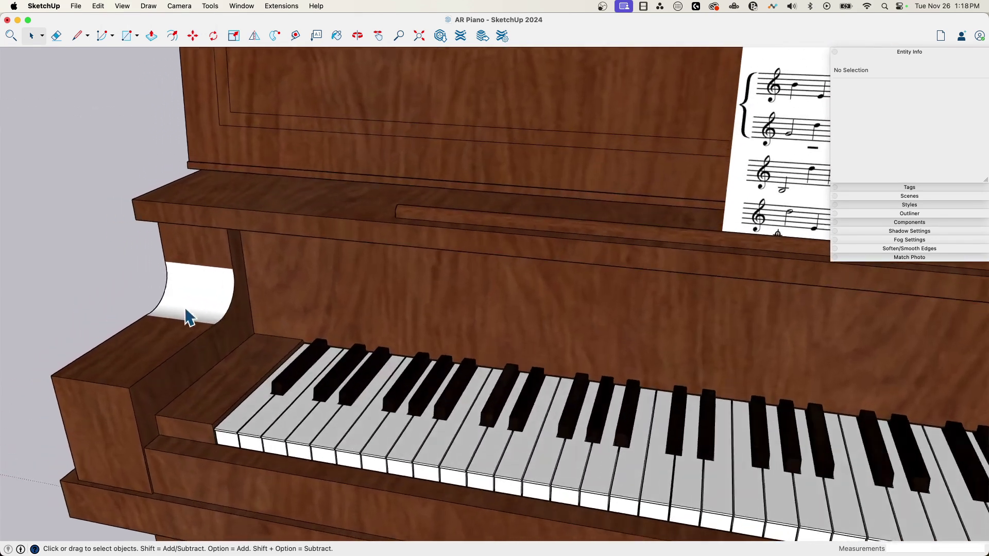
middle_click_drag(184, 308, 274, 305)
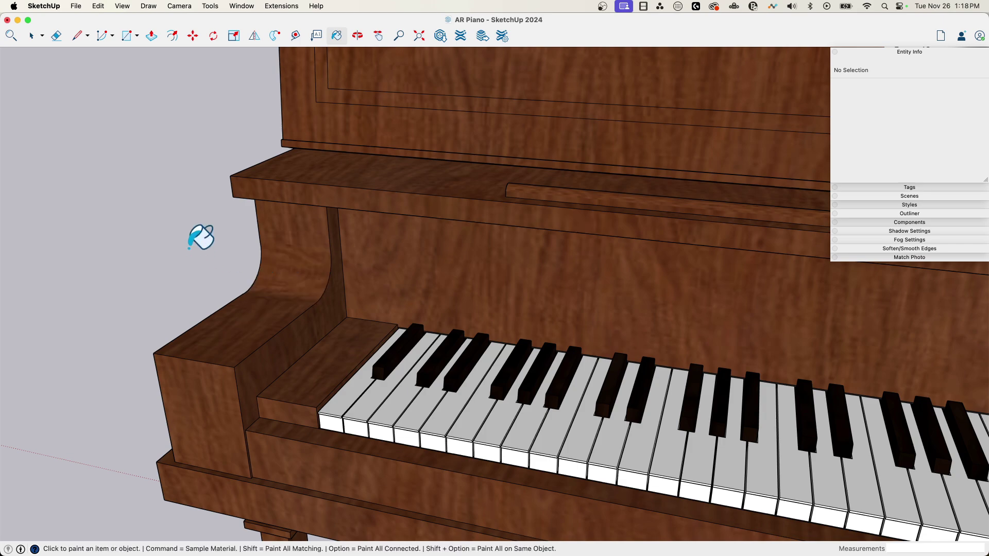
scroll(177, 247, "down", 8)
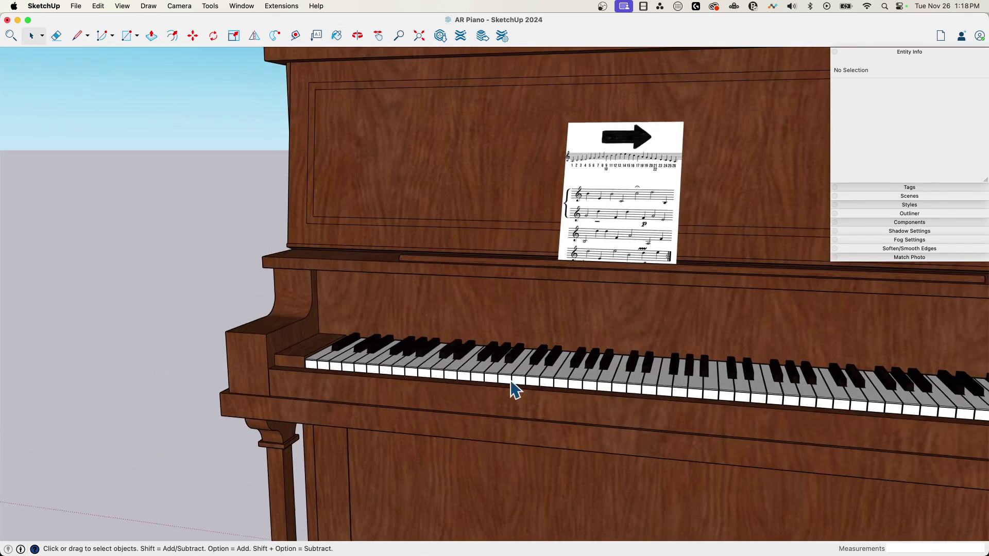
Step: Examine the inset border lines on the piano's upper front panel from several angles and distances
scroll(638, 381, "down", 5)
middle_click_drag(629, 376, 288, 308)
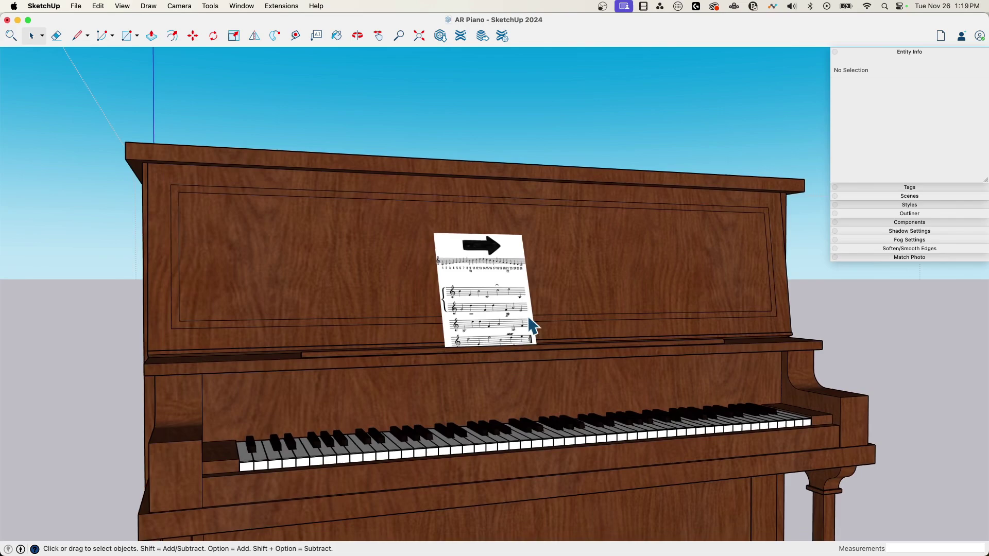
scroll(289, 307, "up", 10)
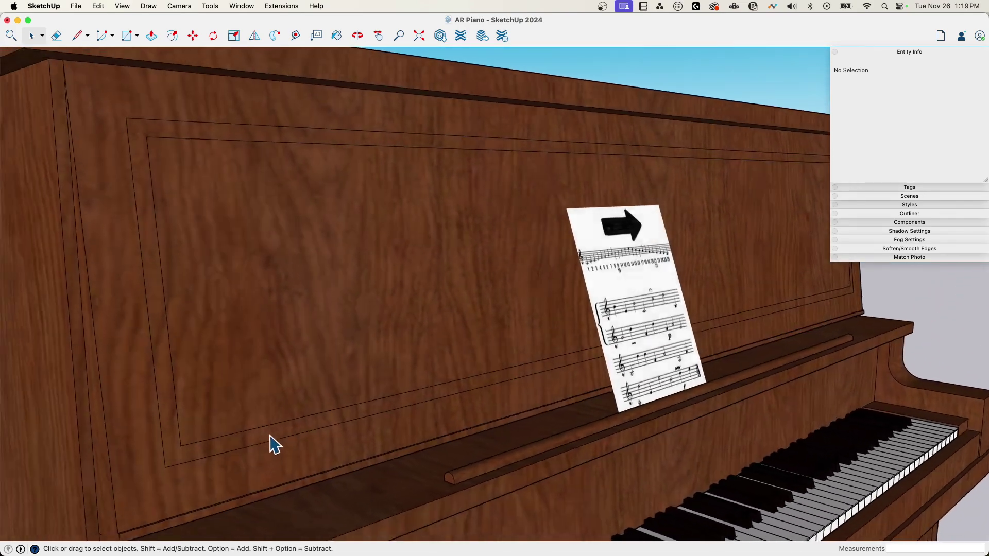
middle_click_drag(273, 442, 200, 117)
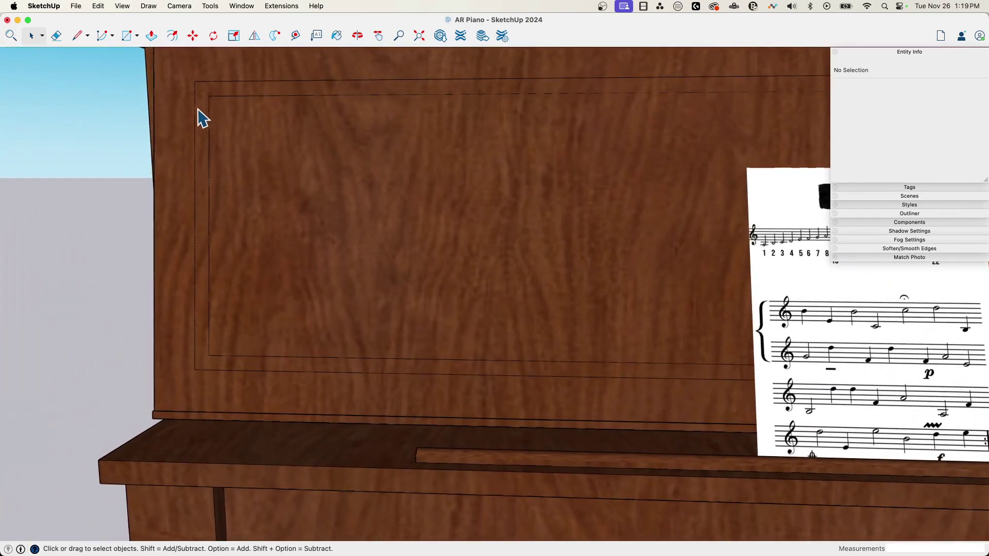
scroll(228, 293, "down", 4)
scroll(395, 313, "down", 4)
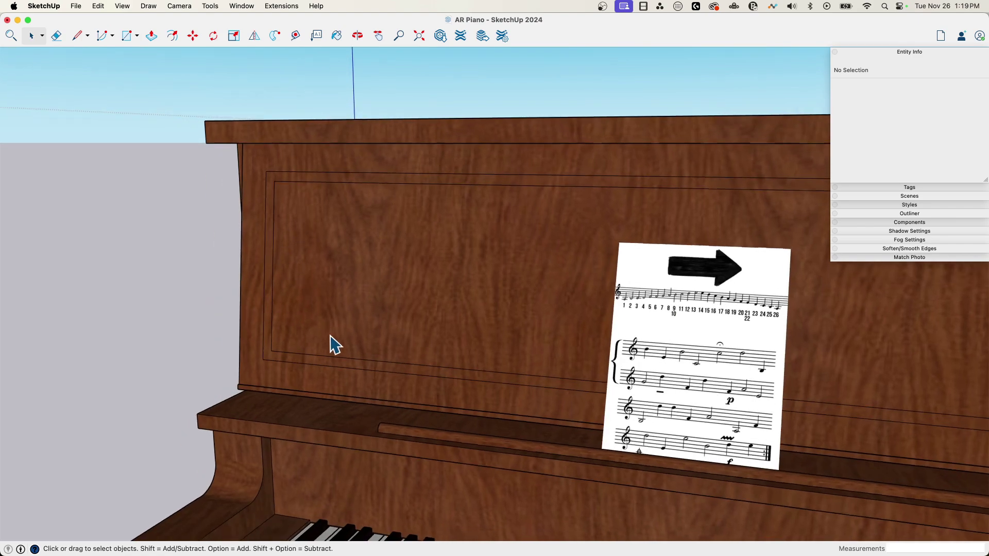
middle_click_drag(334, 344, 319, 313)
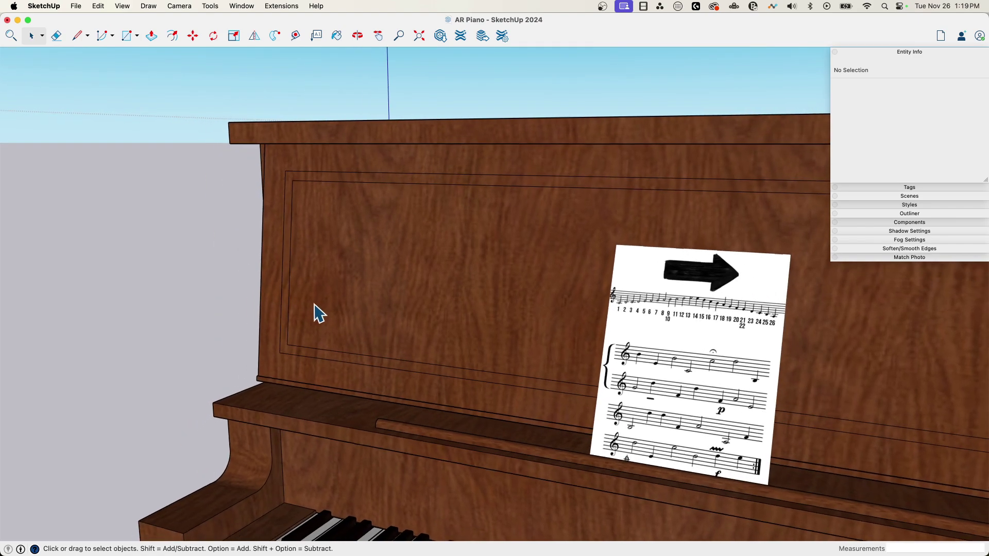
middle_click_drag(326, 215, 275, 305)
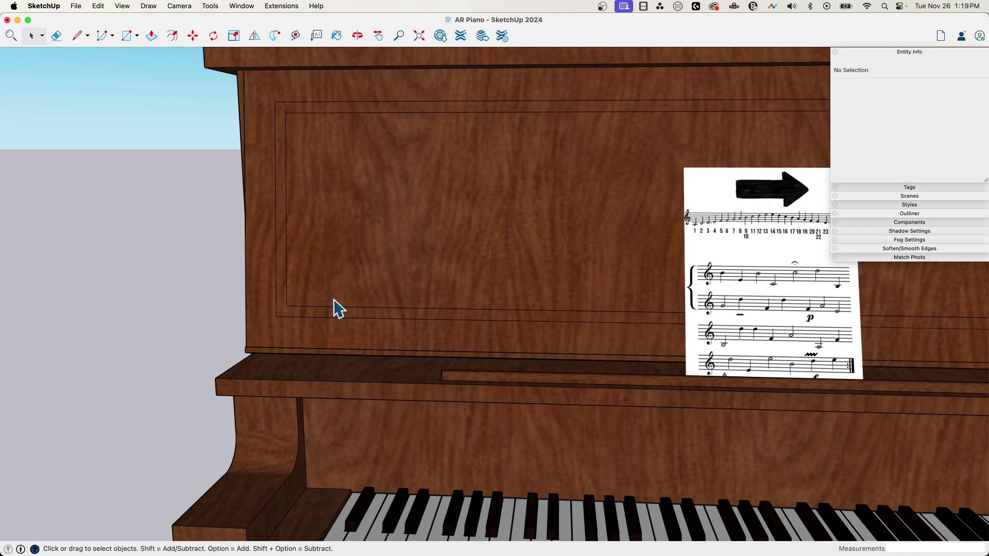
middle_click_drag(333, 300, 236, 214)
middle_click_drag(350, 222, 323, 256)
Step: Push/Pull the inner face and surrounding border strip of the upper front panel by 5/16" to give the inset real depth
scroll(324, 256, "up", 3)
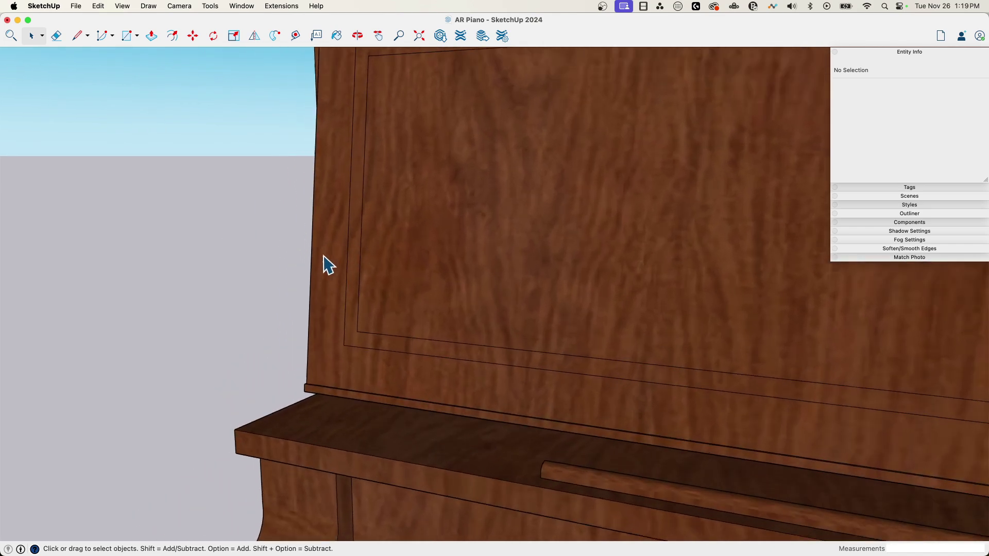
scroll(328, 265, "up", 1)
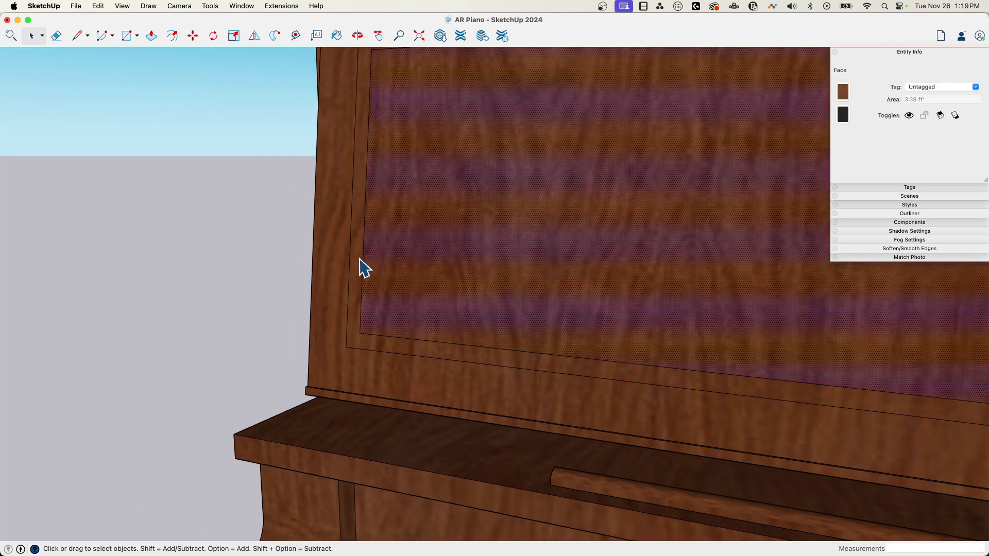
left_click(359, 264)
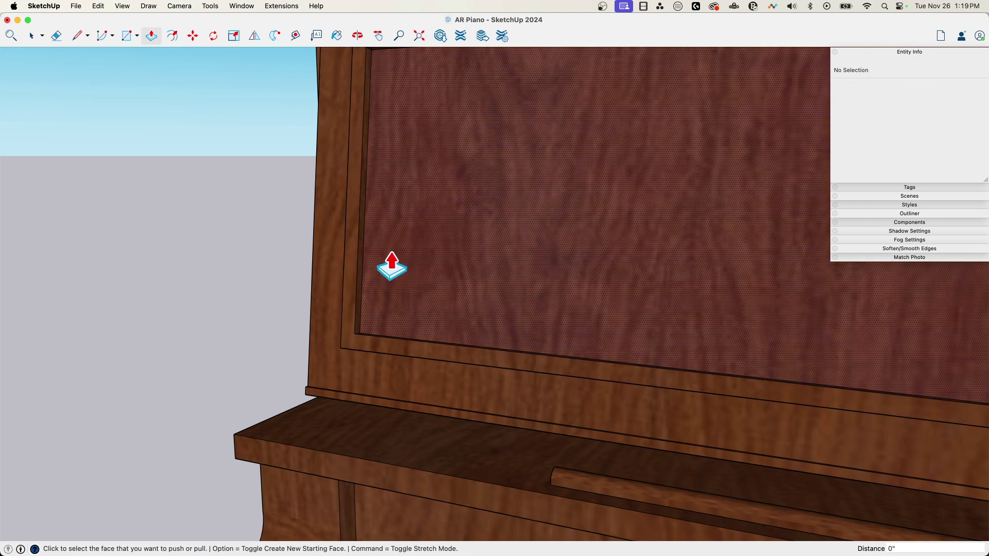
left_click(394, 265)
scroll(380, 297, "down", 5)
scroll(413, 198, "up", 2)
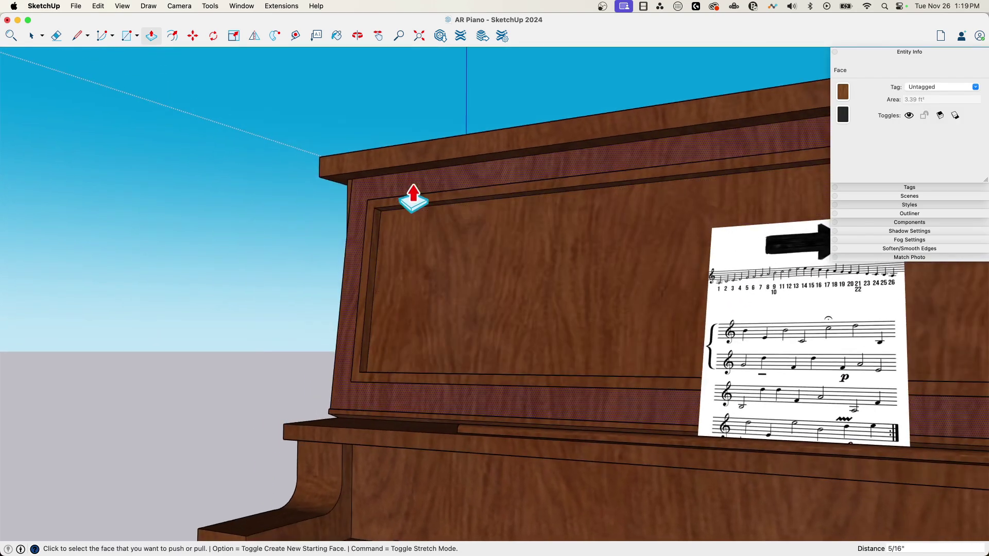
Step: Clear the selection, turn off Edges in the style's edge settings and inspect the front panel's depth without edge lines
middle_click_drag(370, 320, 388, 395)
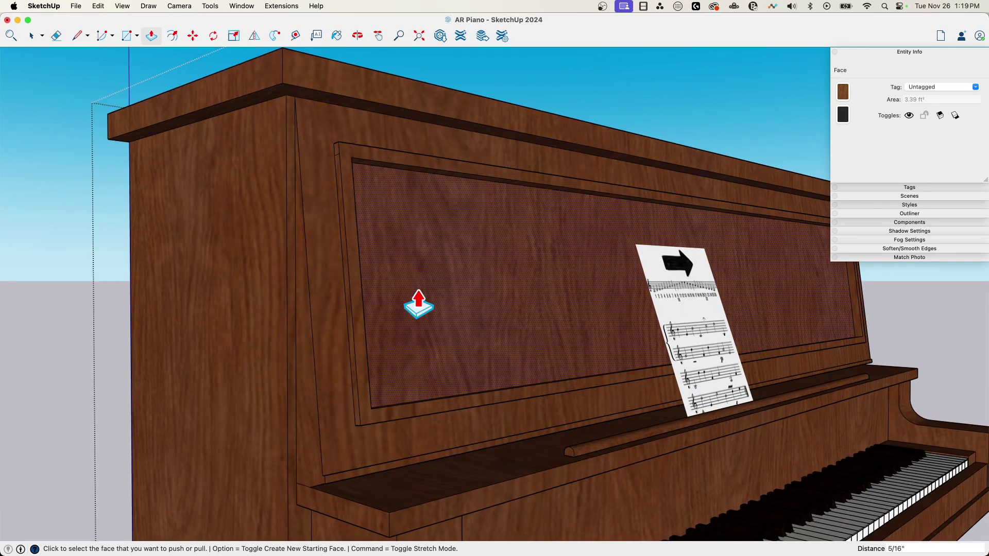
middle_click_drag(418, 305, 600, 199)
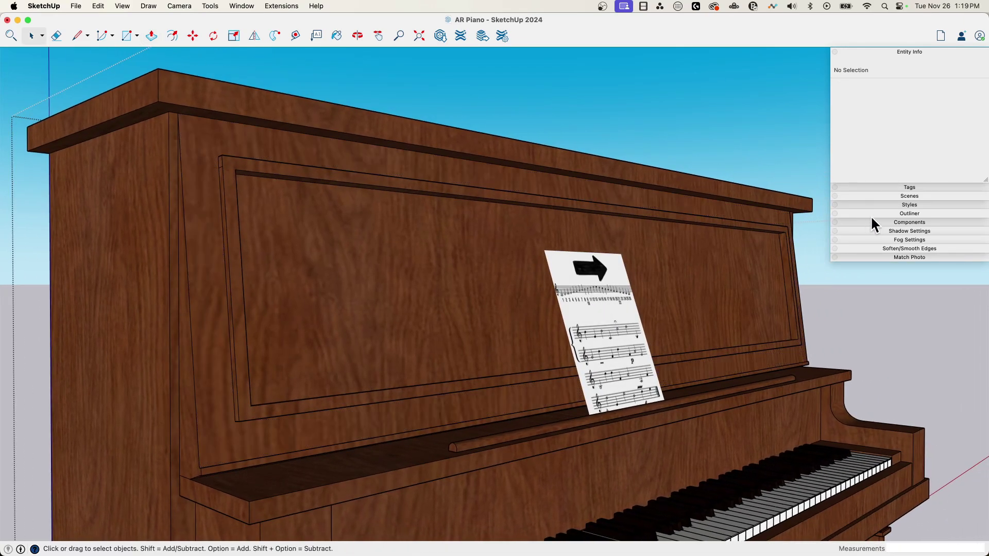
left_click(916, 204)
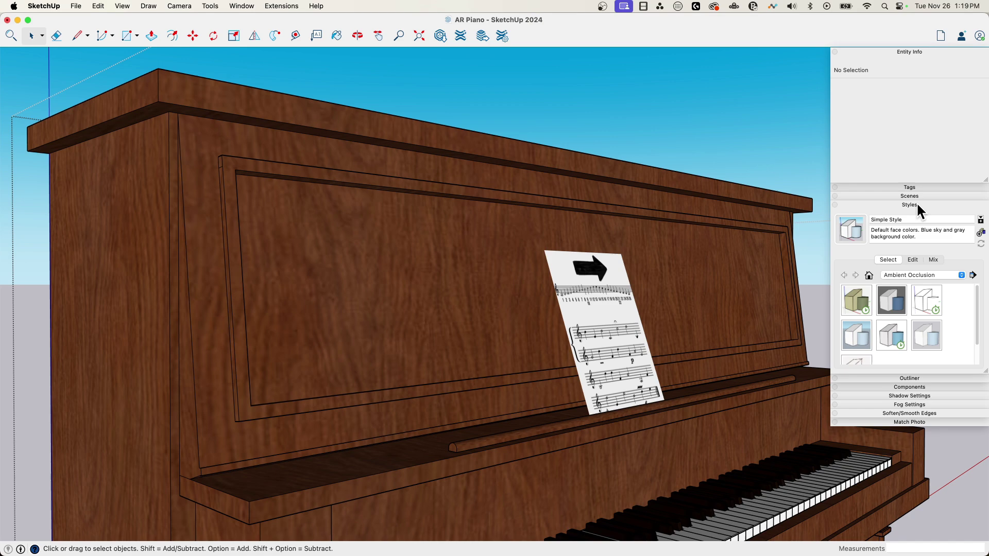
left_click(913, 260)
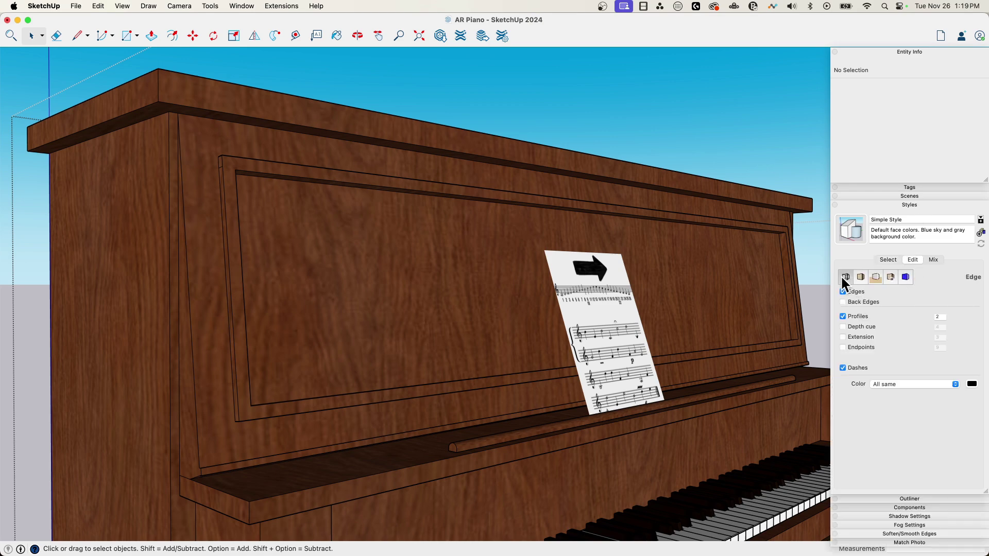
left_click(843, 292)
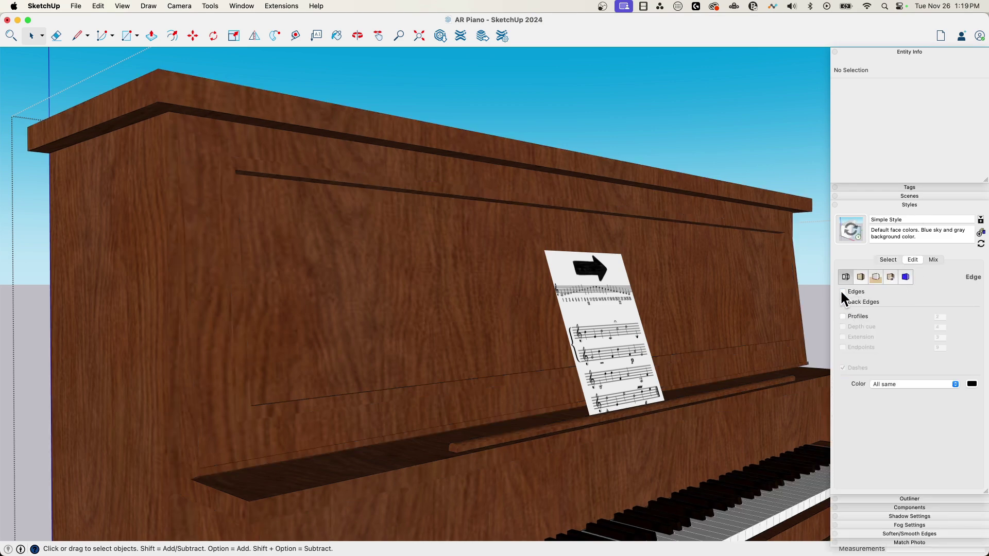
middle_click_drag(654, 274, 496, 447)
scroll(516, 425, "down", 6)
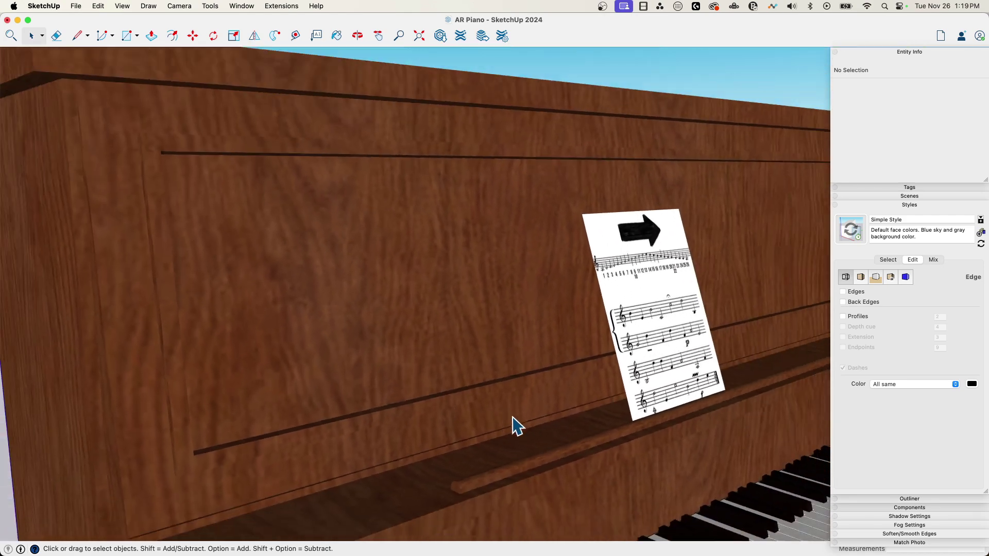
middle_click_drag(623, 178, 200, 180)
middle_click_drag(324, 378, 971, 283)
Step: Turn Edges and Profiles back on in the style's edge settings and view the piano together with both figures
left_click(843, 291)
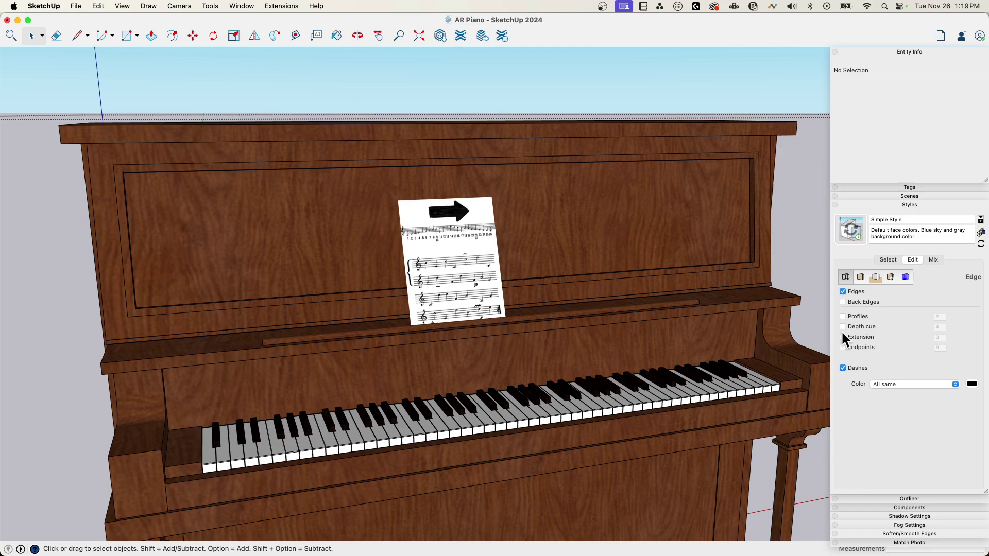
left_click(842, 316)
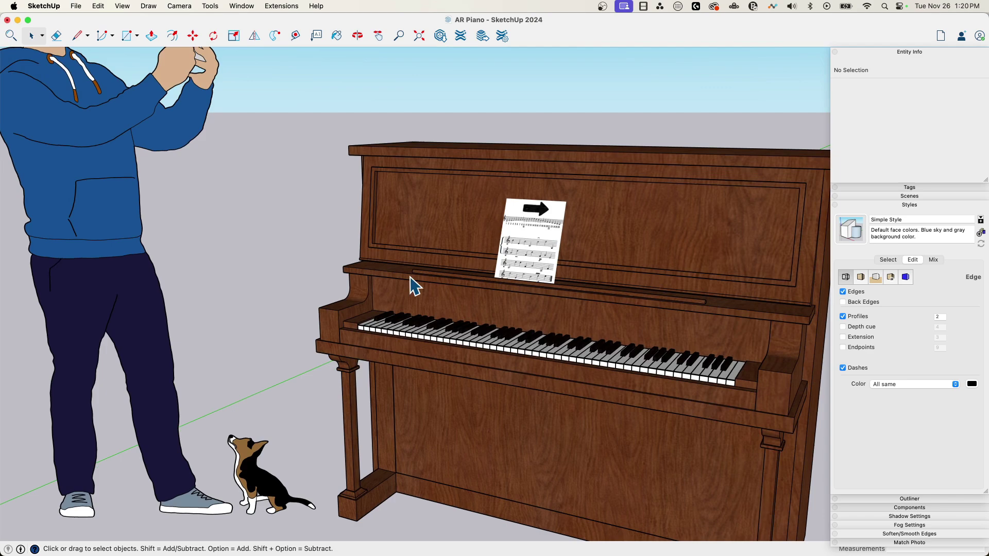
scroll(365, 305, "up", 3)
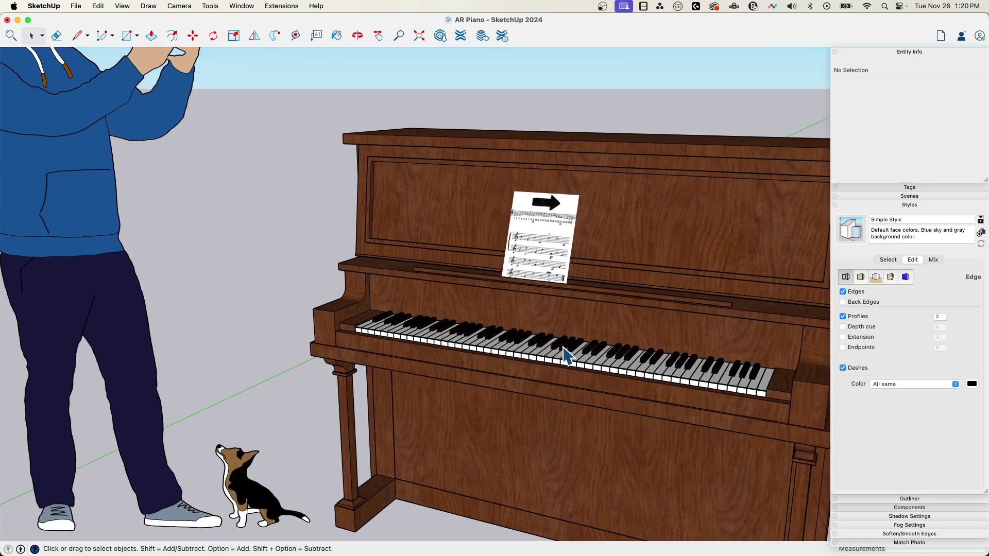
middle_click_drag(563, 348, 551, 361)
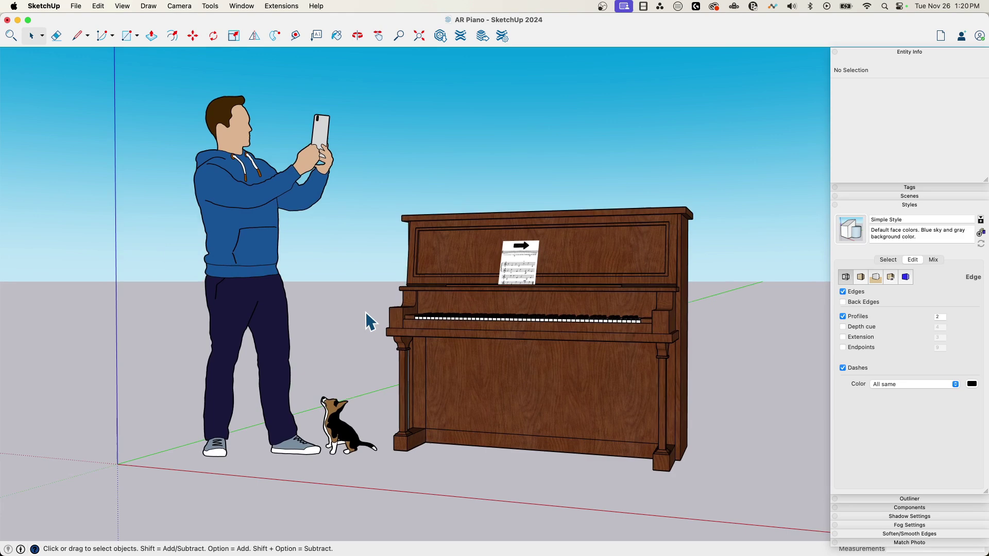
Step: Find the 3D Warehouse command for sharing the model, dismiss it without sharing and switch to another app
left_click(75, 7)
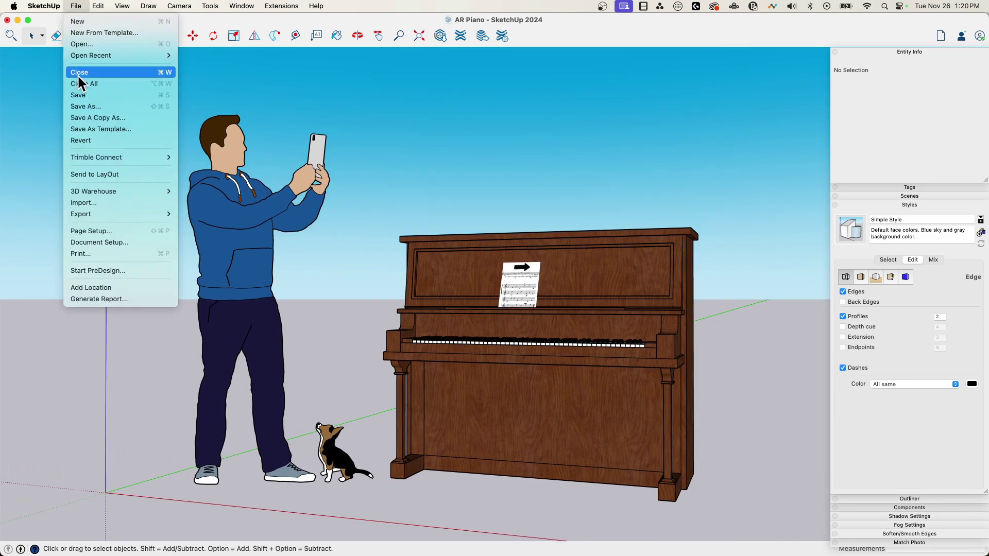
mouse_move(85, 191)
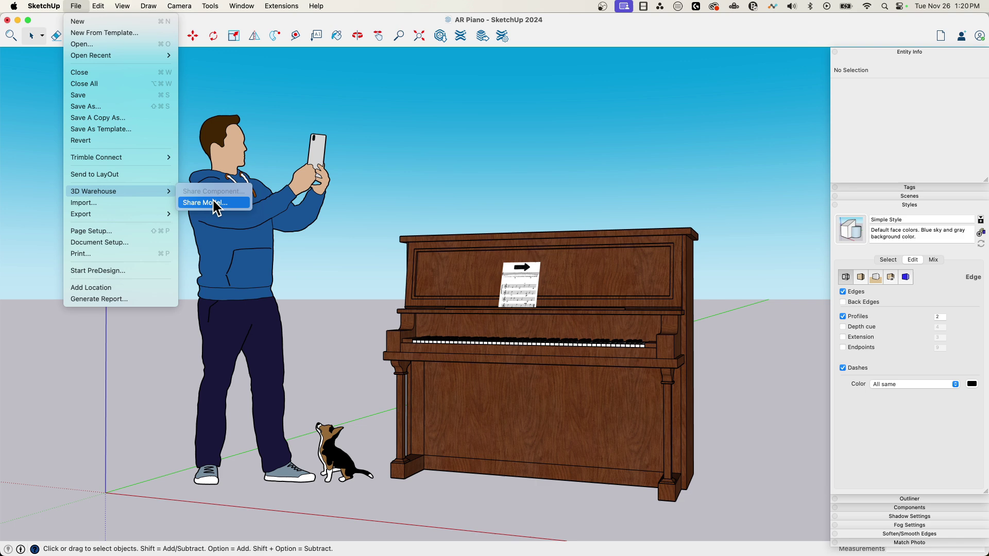
left_click(500, 127)
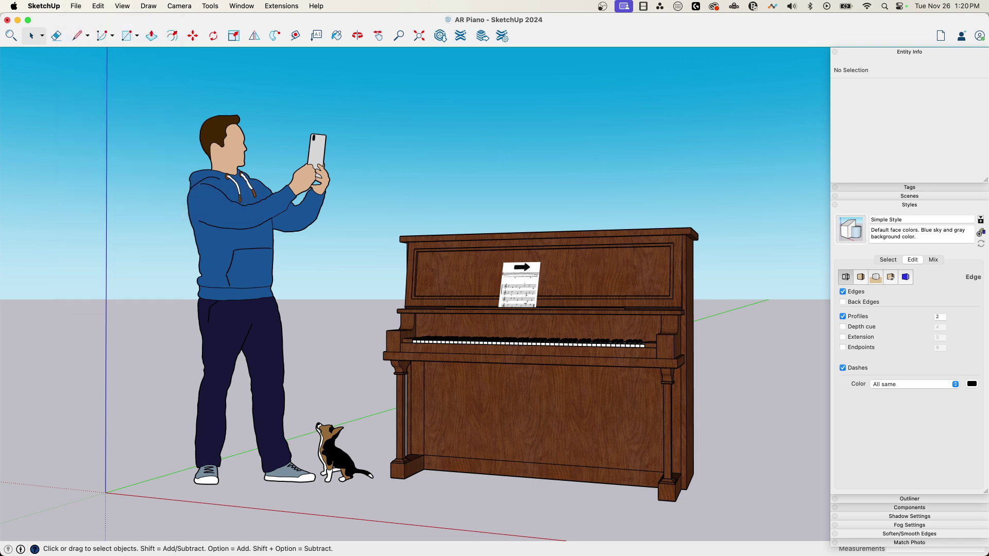
key("super+Tab")
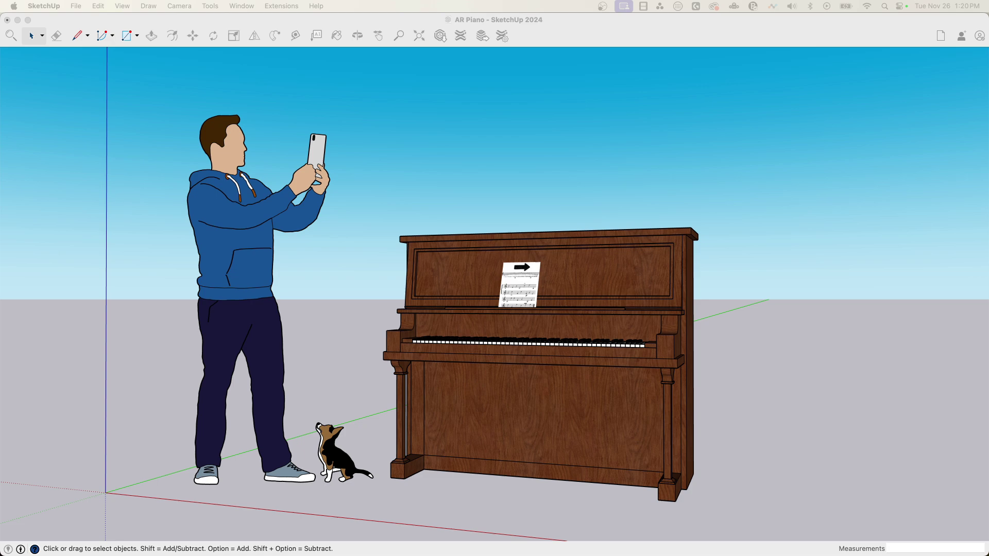